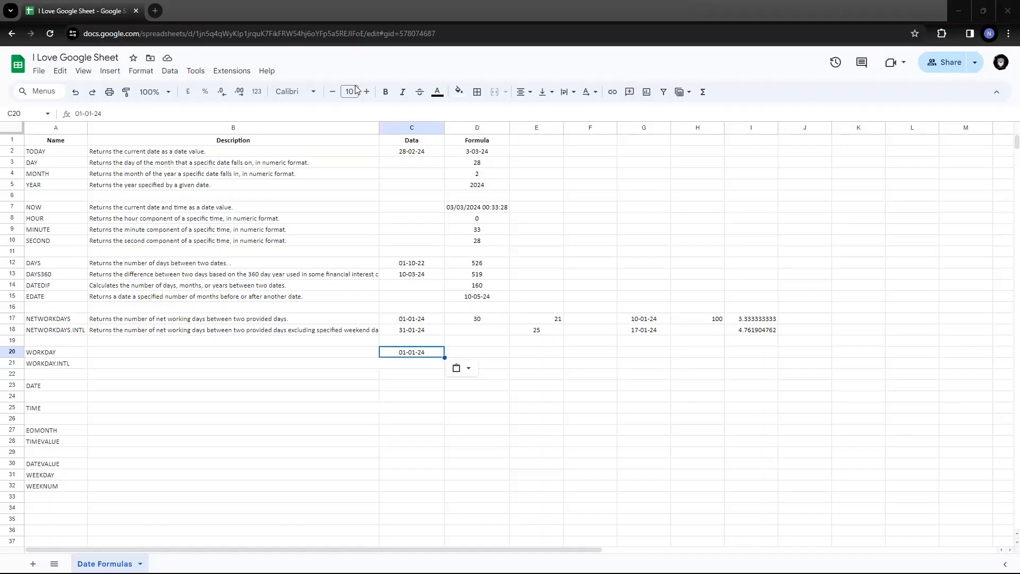
# - Copy the cell formatting of the NETWORKDAYS description in B17 onto the WORKDAY description in B20
pyautogui.click(215, 355)
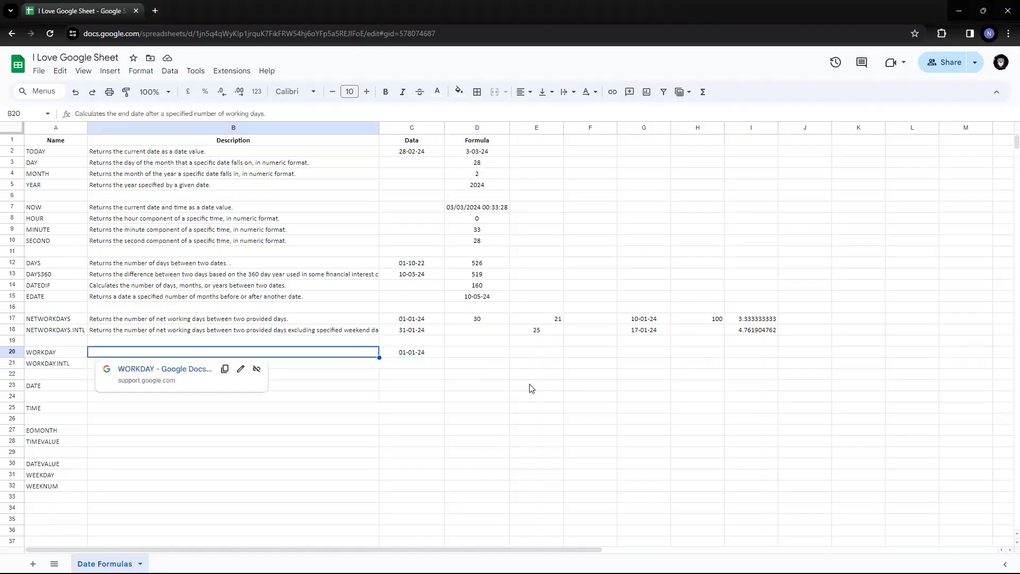
pyautogui.click(148, 320)
pyautogui.click(126, 91)
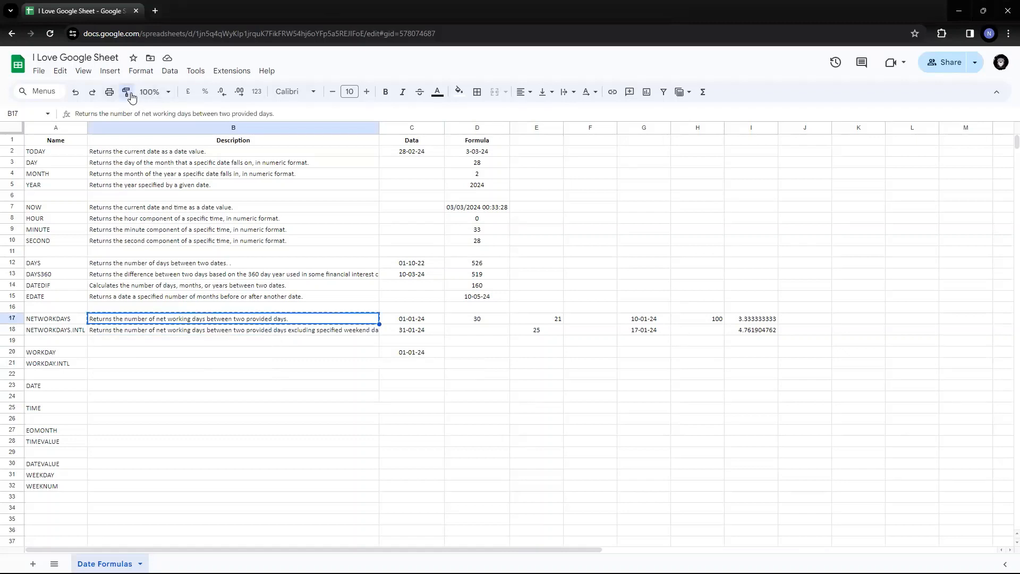
pyautogui.click(219, 355)
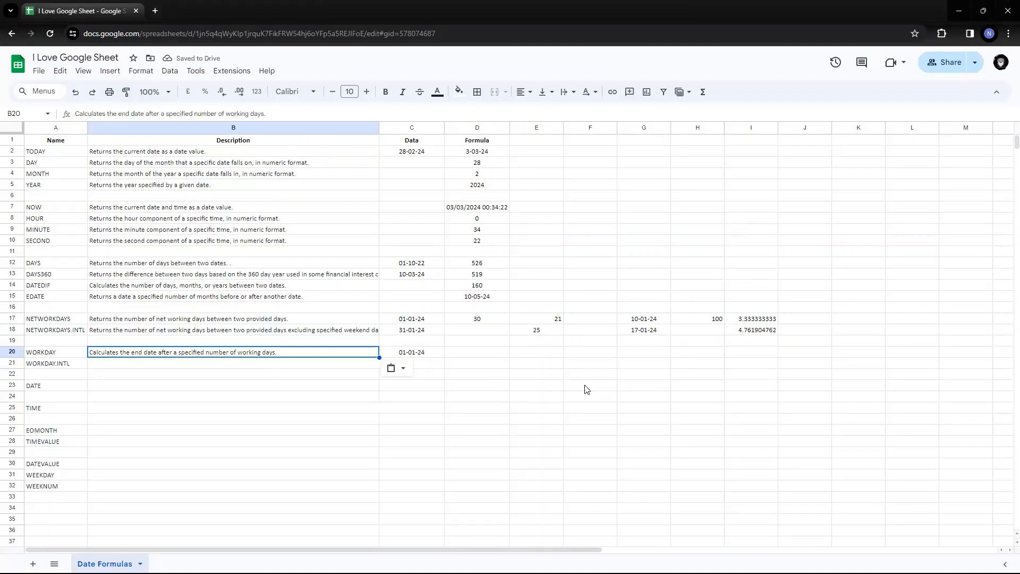
# - Enter =workday(C20,10) in D20 to calculate the date 10 working days after the start date
pyautogui.press('Right')
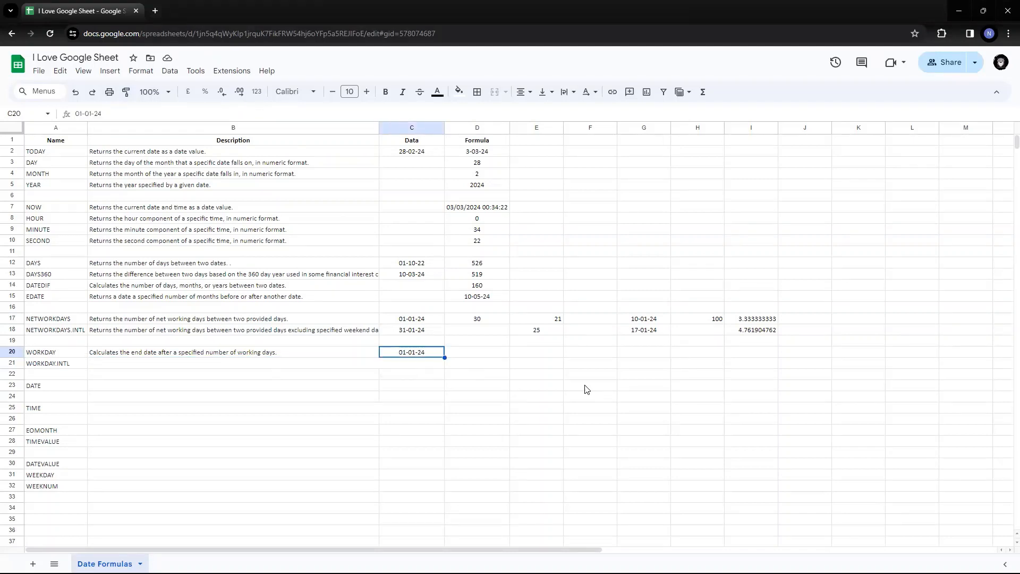
pyautogui.press('Right')
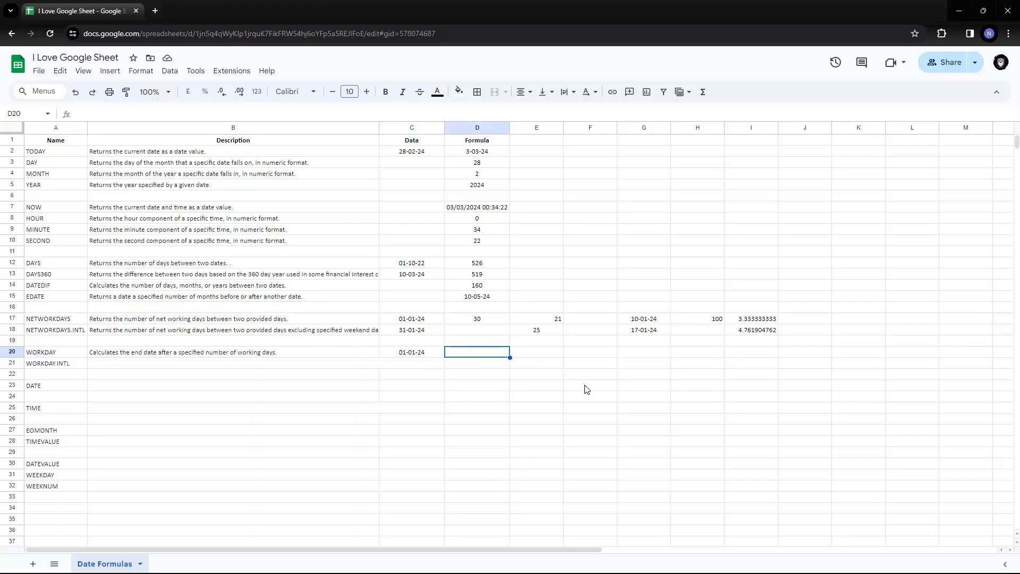
pyautogui.write('=')
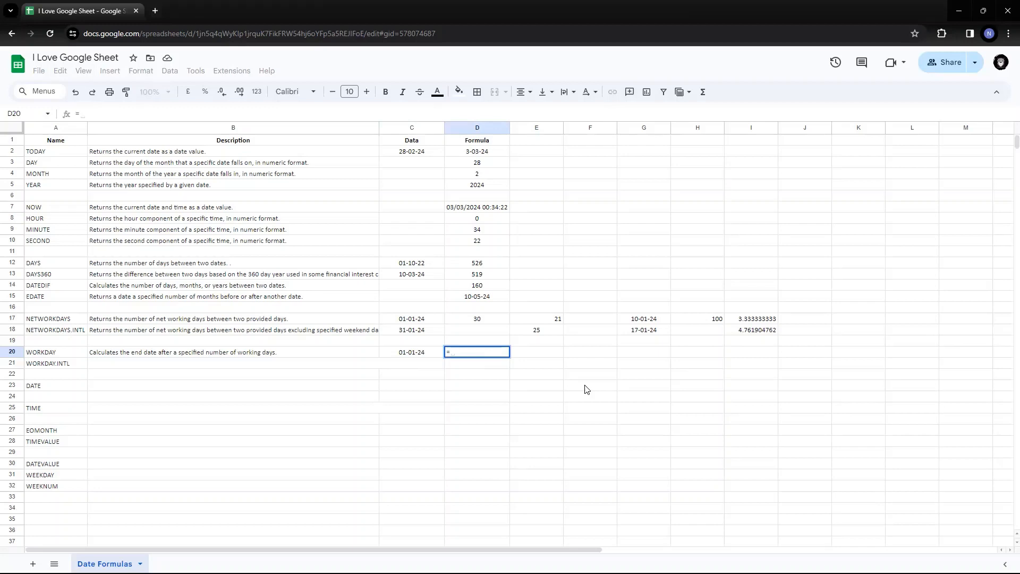
pyautogui.write('workday')
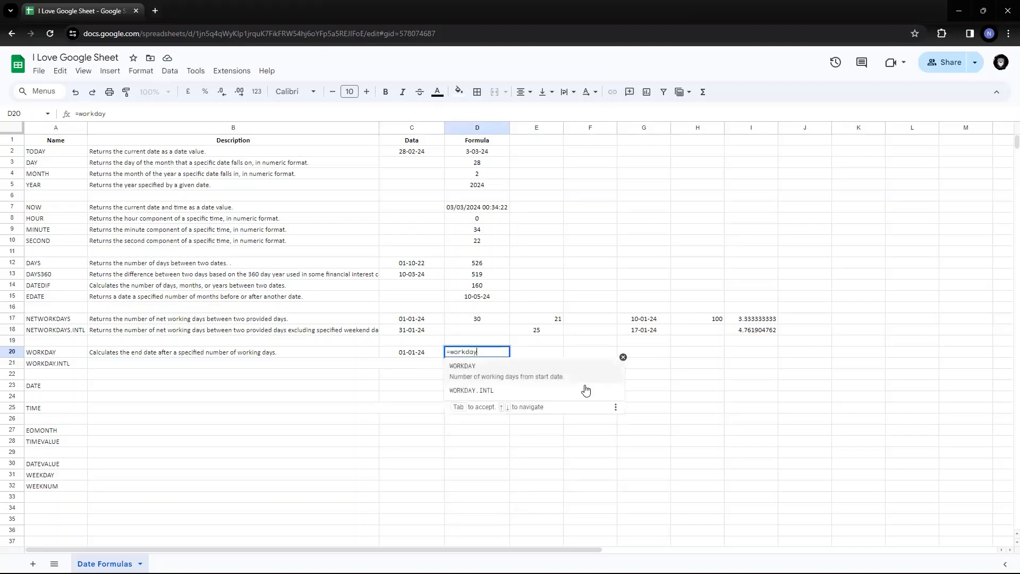
pyautogui.write('(')
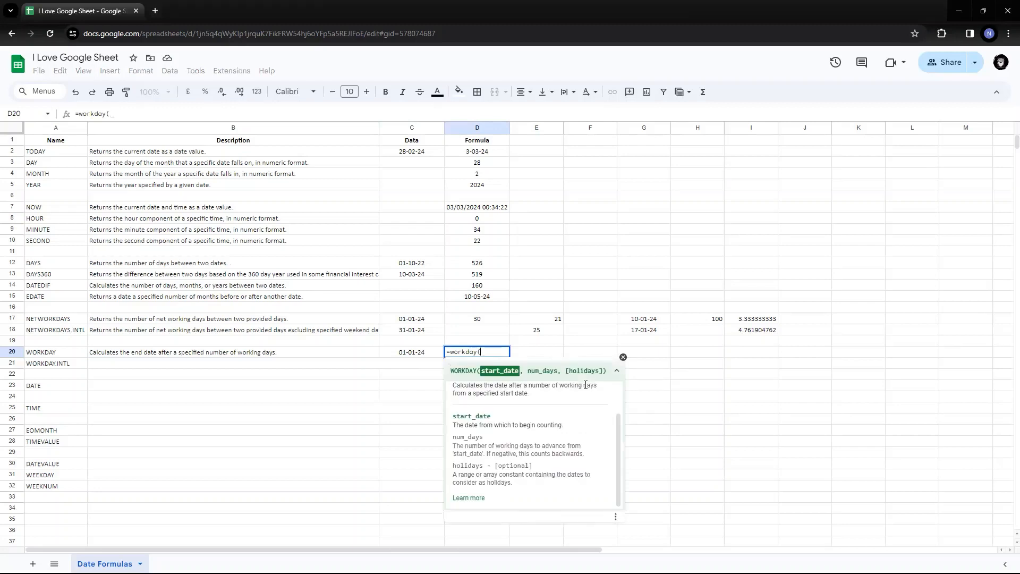
pyautogui.click(419, 354)
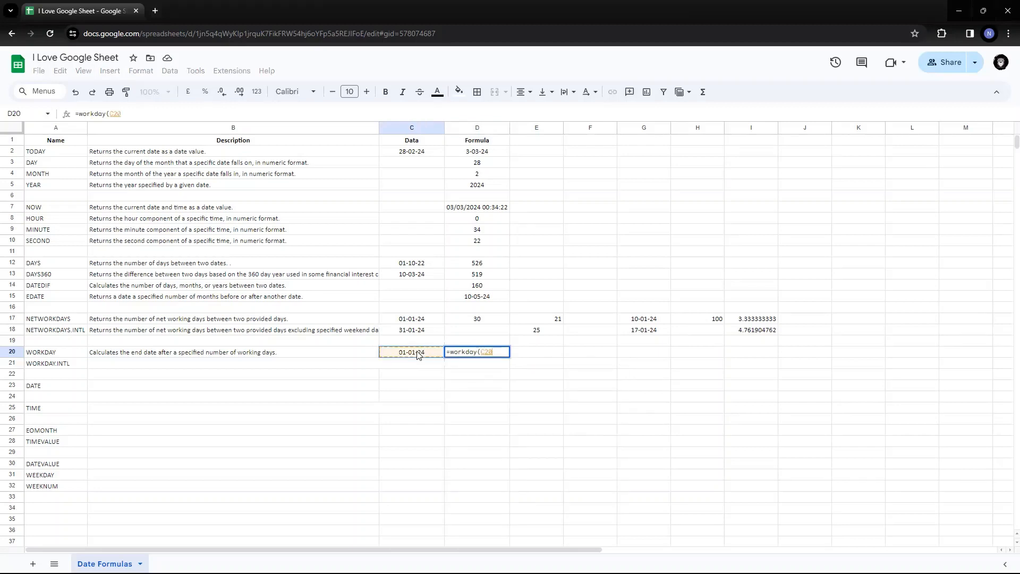
pyautogui.write(',')
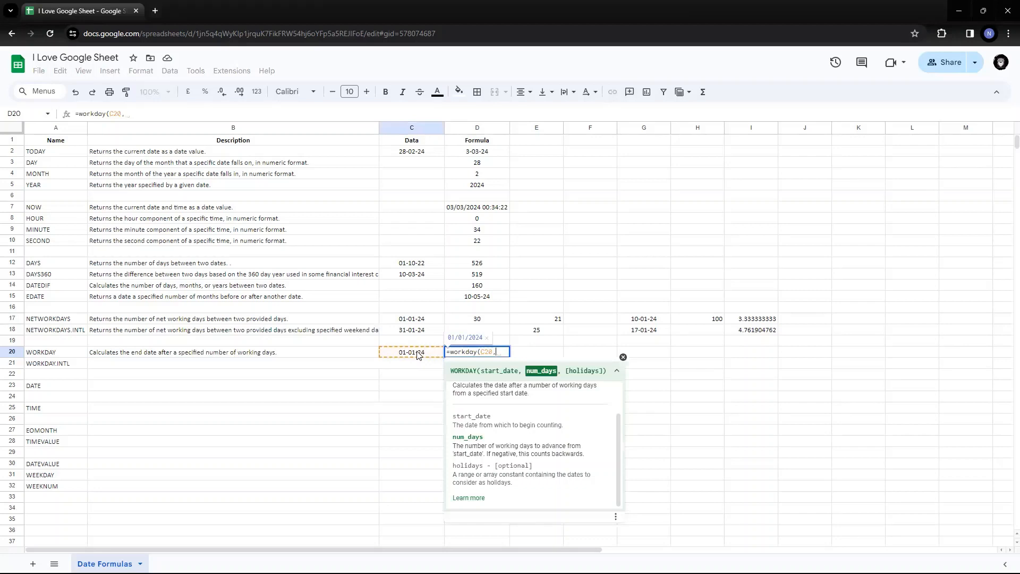
pyautogui.write('10')
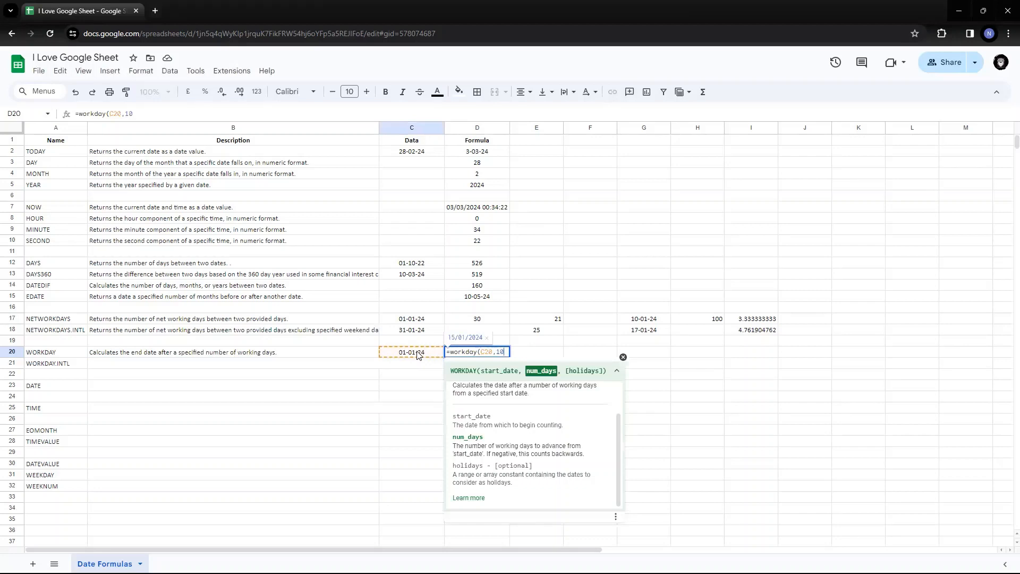
pyautogui.write(')')
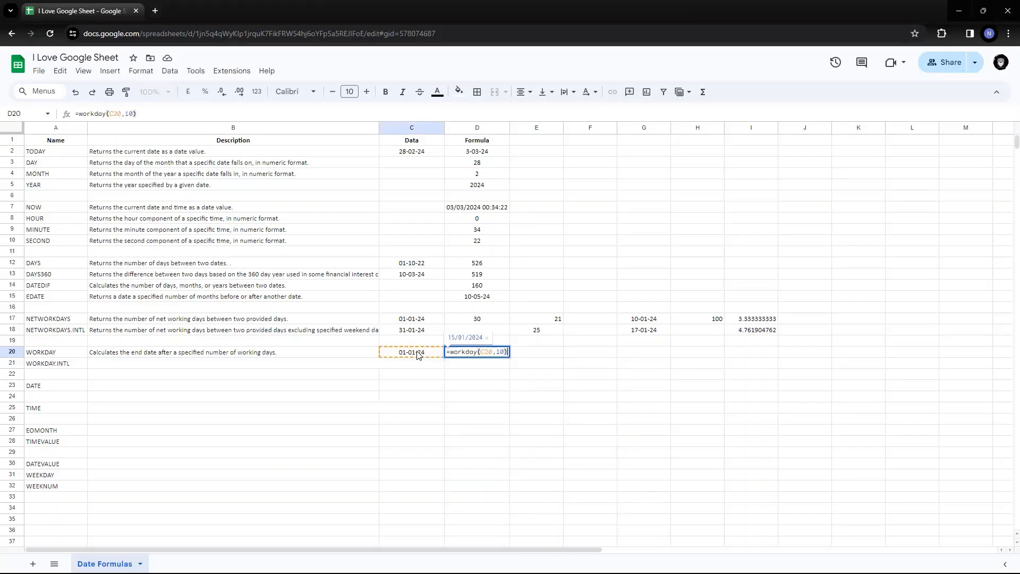
pyautogui.press('Return')
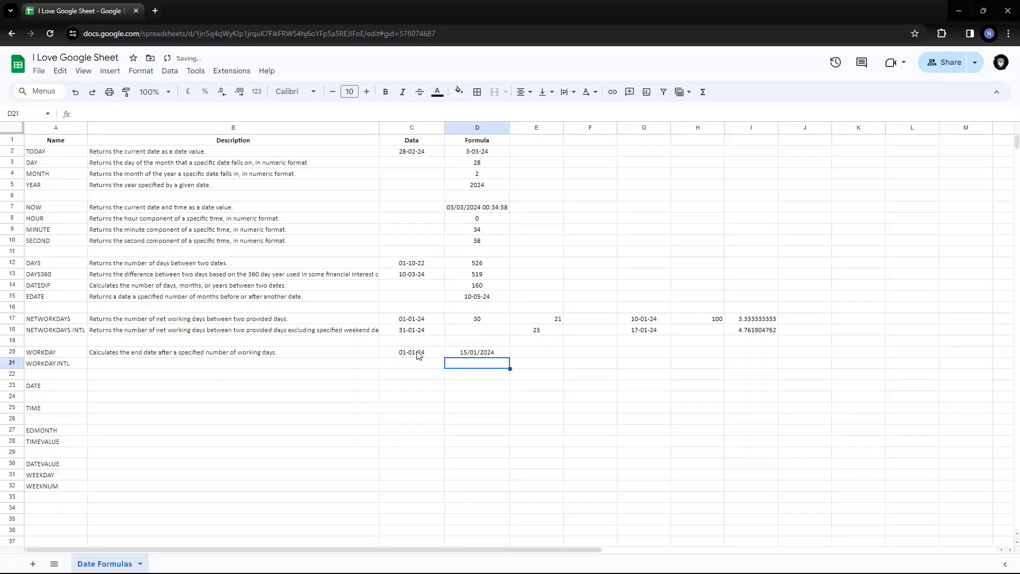
pyautogui.press('Up')
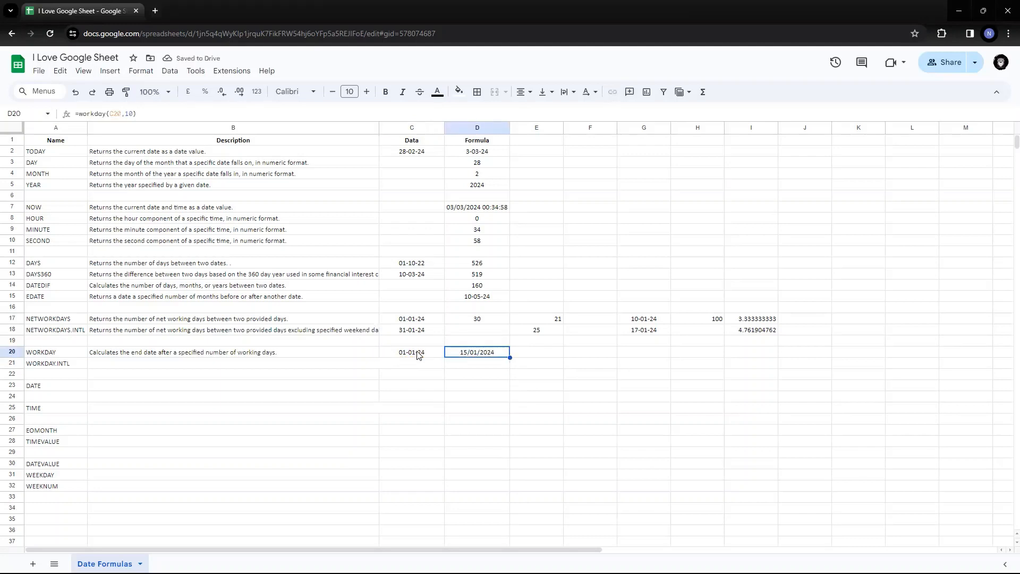
pyautogui.click(417, 355)
pyautogui.press('Right')
pyautogui.click(418, 354)
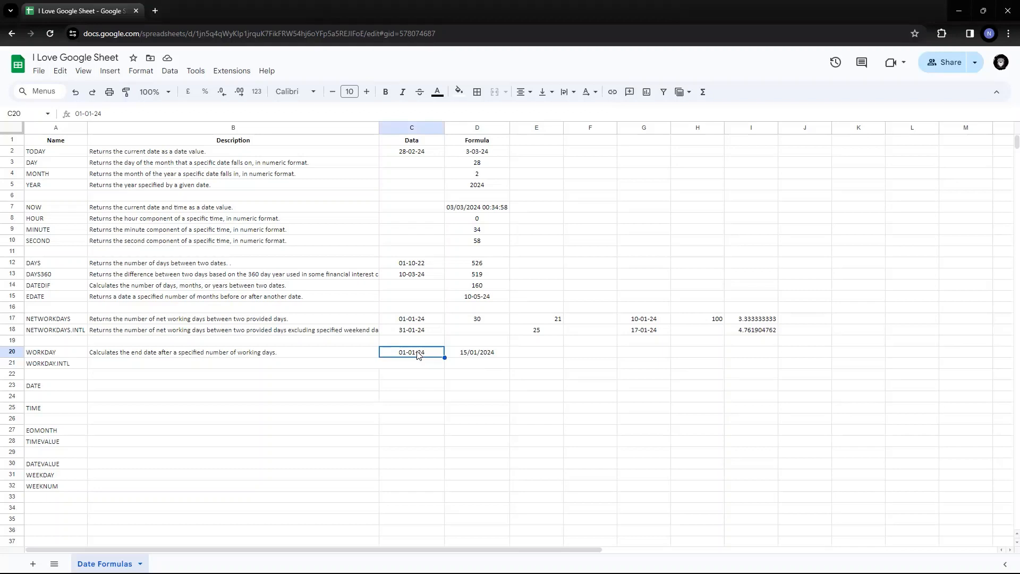
pyautogui.press('Left')
pyautogui.press('Right')
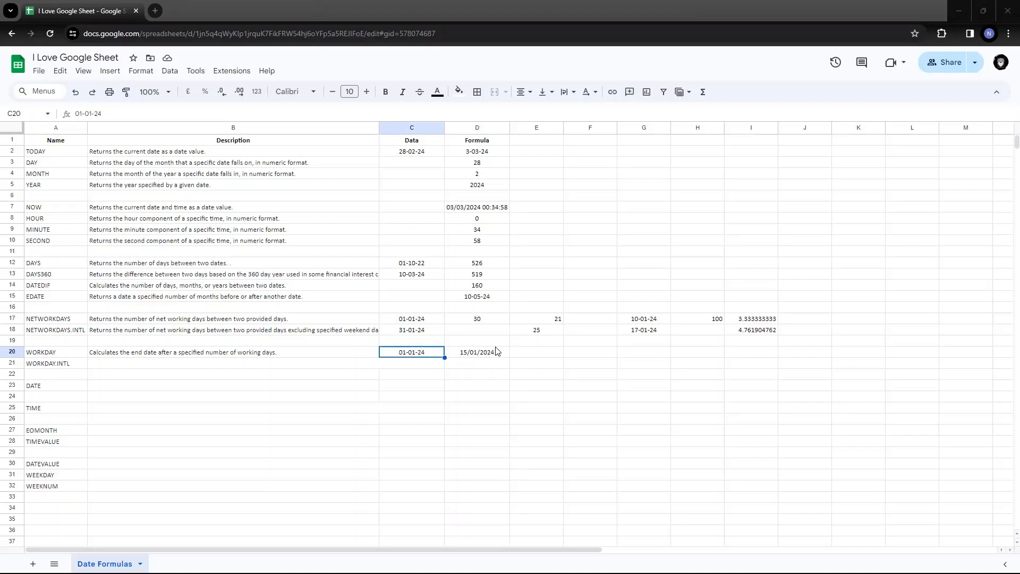
# - Set the number of working days in the D20 WORKDAY formula to 9
pyautogui.press('Right')
pyautogui.press('Return')
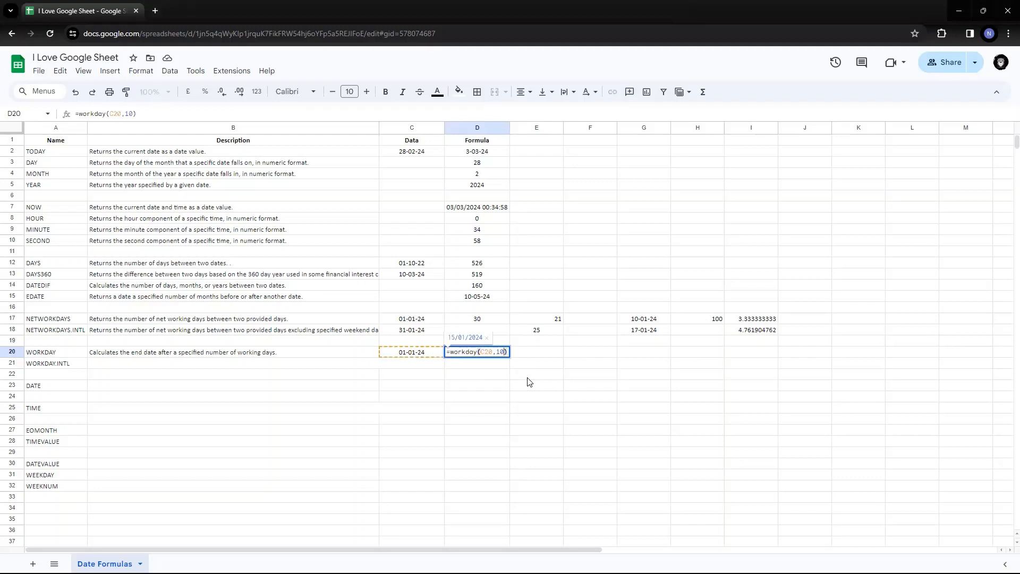
pyautogui.press('BackSpace')
pyautogui.press('BackSpace')
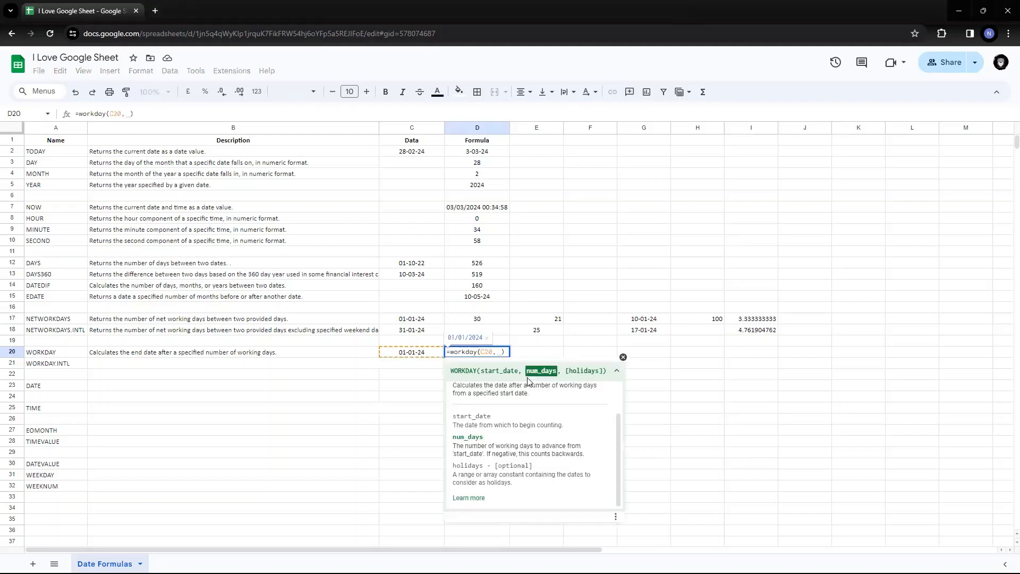
pyautogui.write('9')
pyautogui.press('Return')
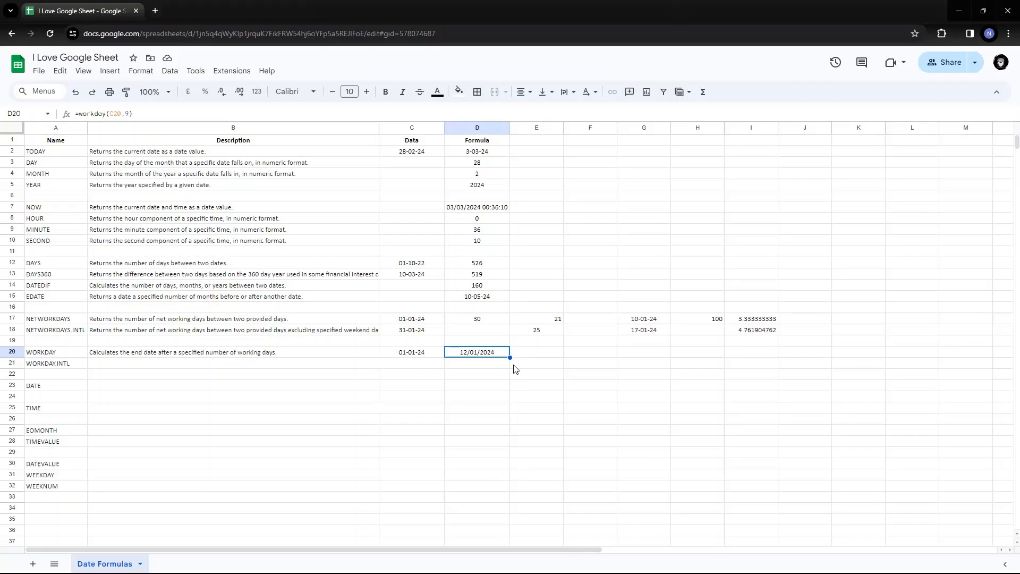
pyautogui.press('F2')
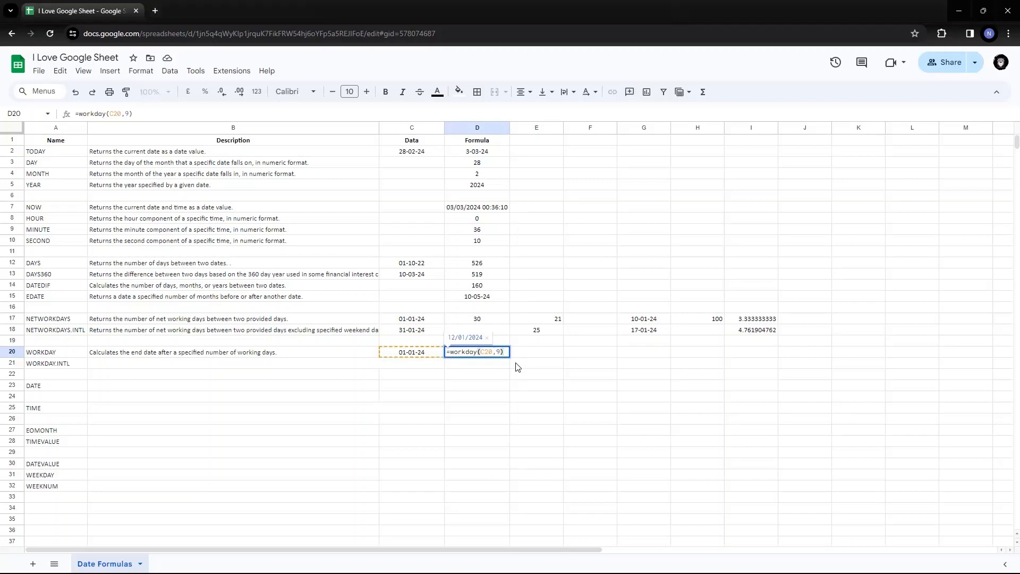
pyautogui.press('Left')
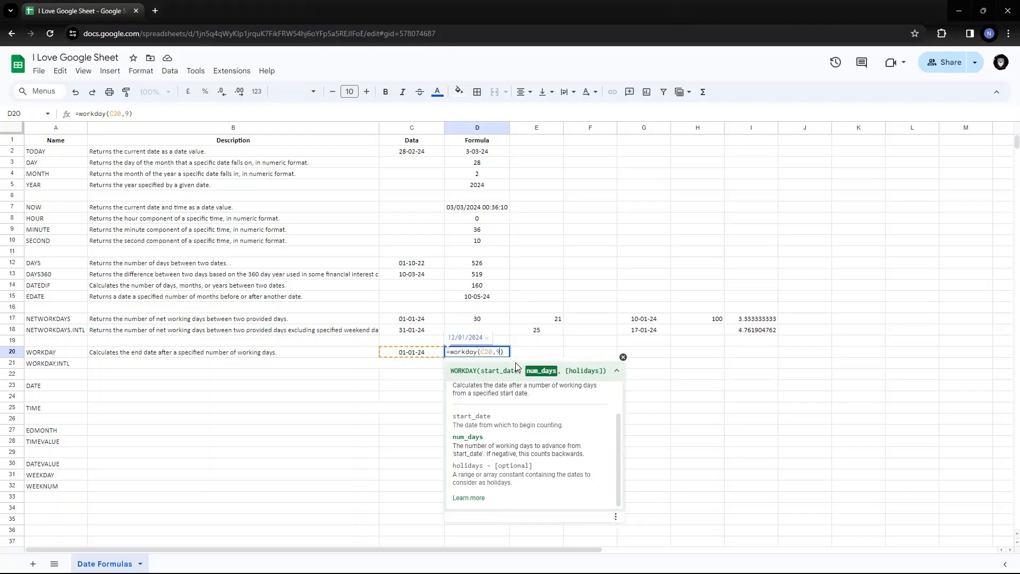
pyautogui.press('Escape')
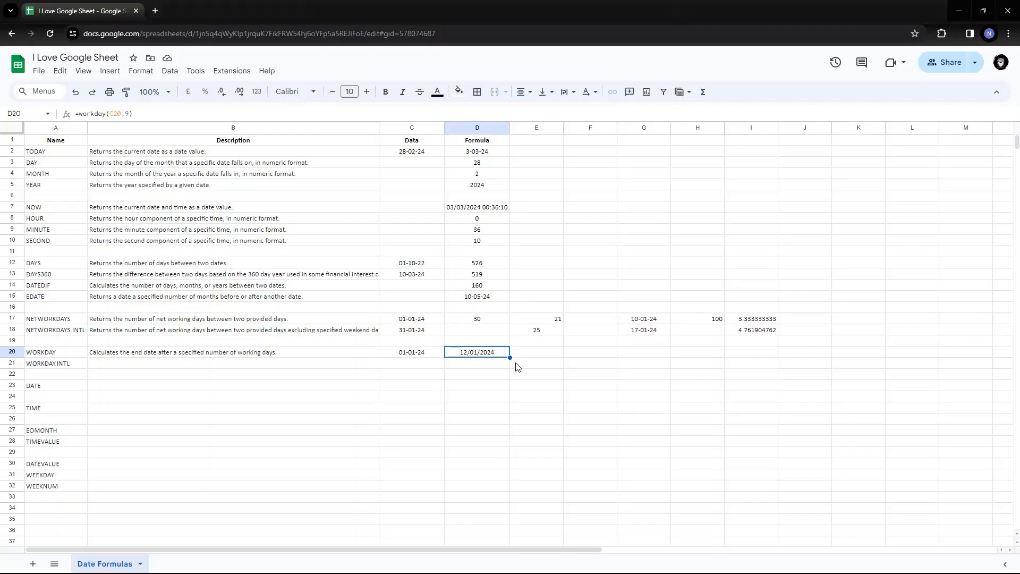
# - Add cell G17 as the holidays argument of the WORKDAY formula in D20
pyautogui.press('F2')
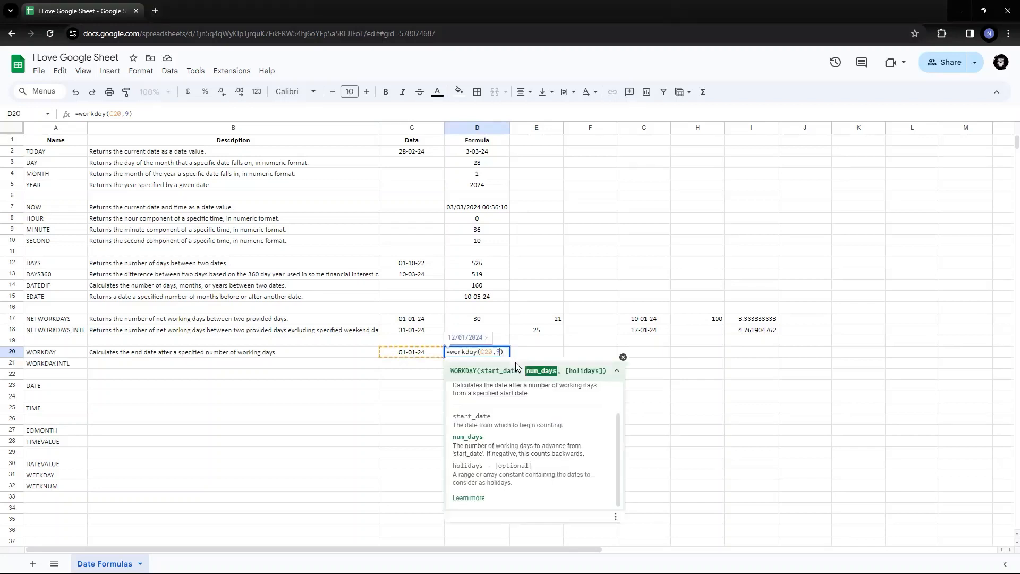
pyautogui.write(',')
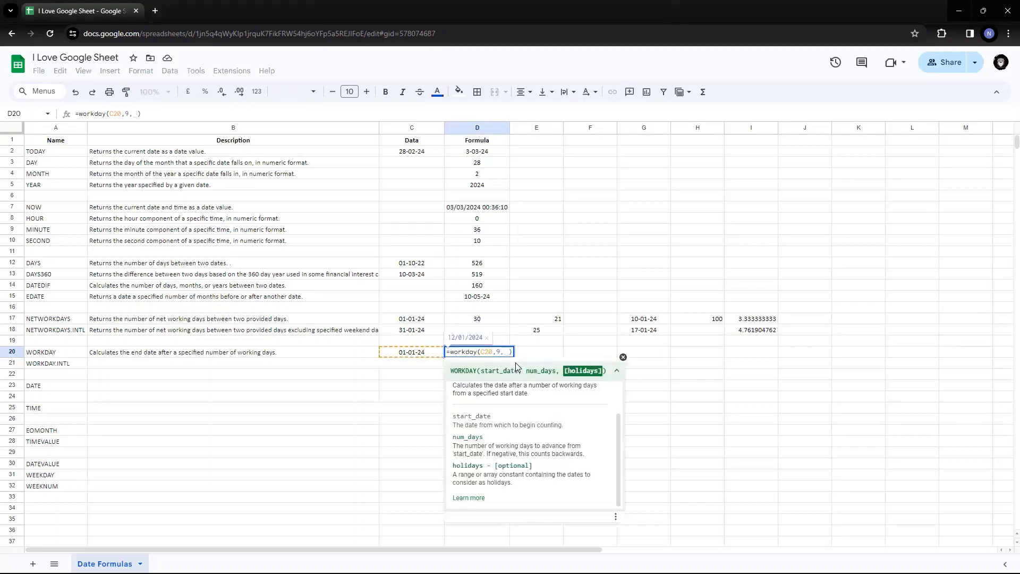
pyautogui.click(645, 318)
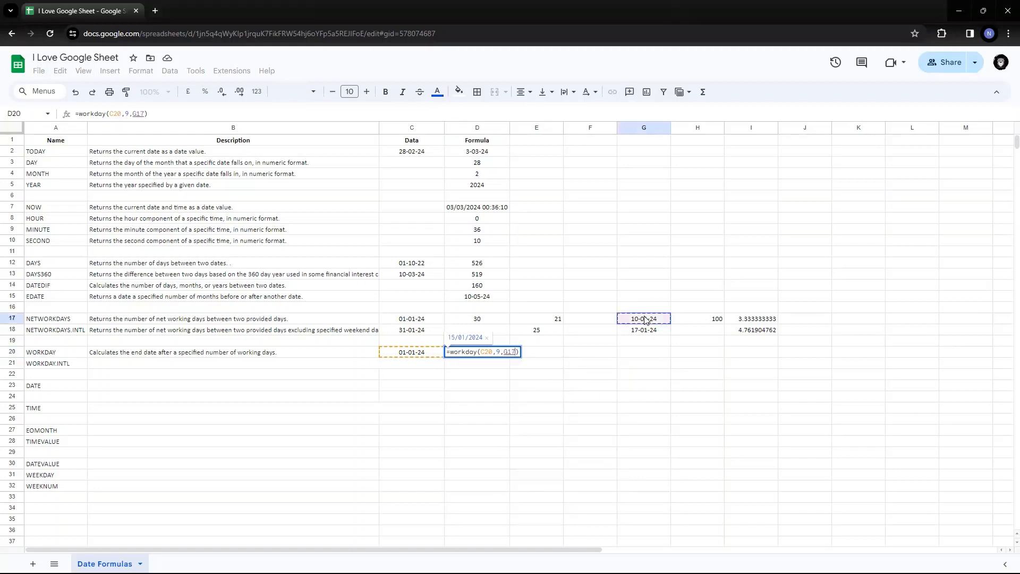
pyautogui.press('Return')
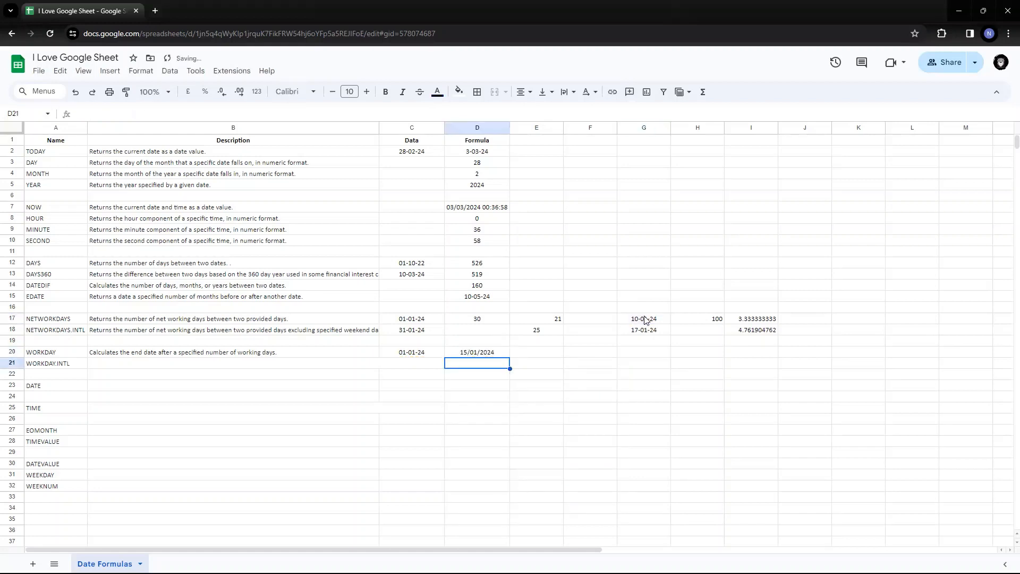
pyautogui.press('Up')
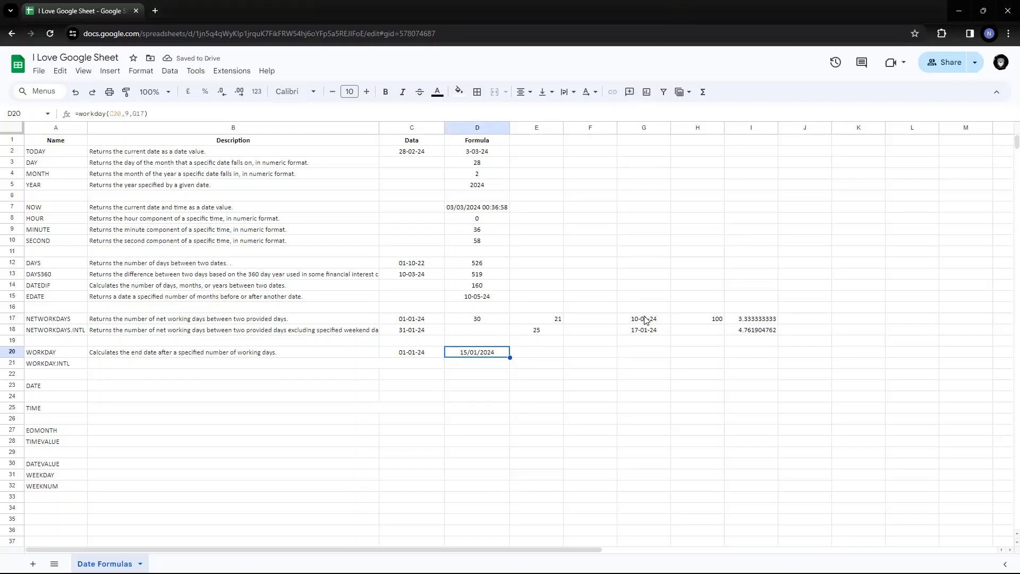
# - Remove the G17 holidays argument from the WORKDAY formula in D20
pyautogui.press('F2')
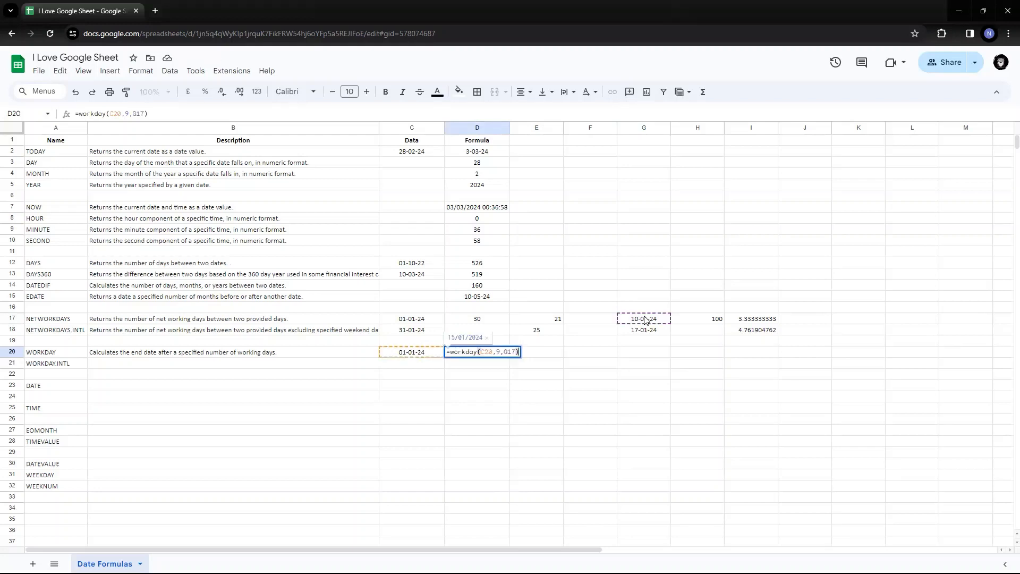
pyautogui.hotkey('shift', 'Left')
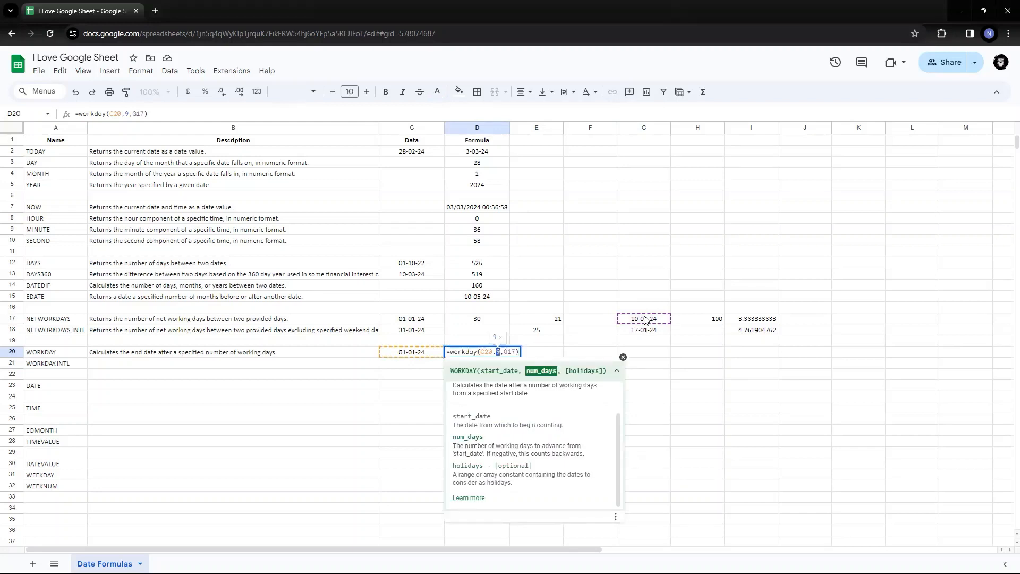
pyautogui.press('Right')
pyautogui.press('Delete')
pyautogui.press('Delete')
pyautogui.press('Delete')
pyautogui.press('Delete')
pyautogui.press('Return')
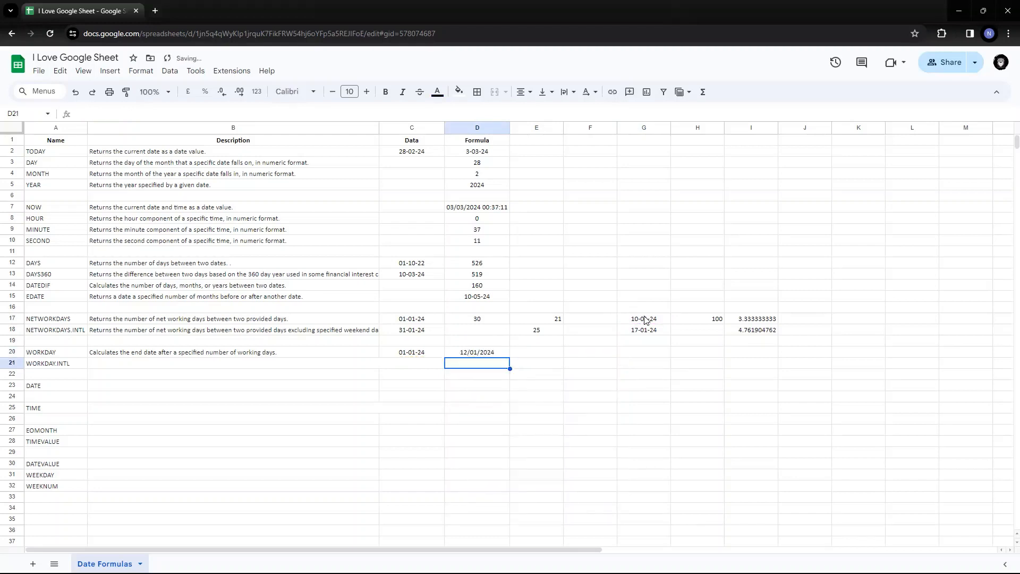
pyautogui.press('Up')
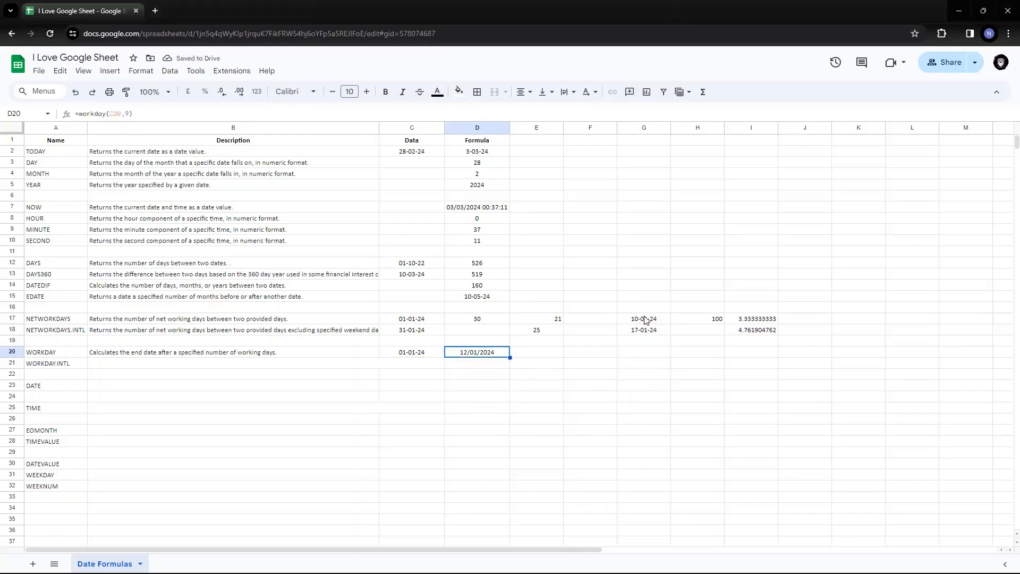
# - Review the holiday dates in G17:G18 and return to the WORKDAY formula in D20
pyautogui.hotkey('shift', 'Left')
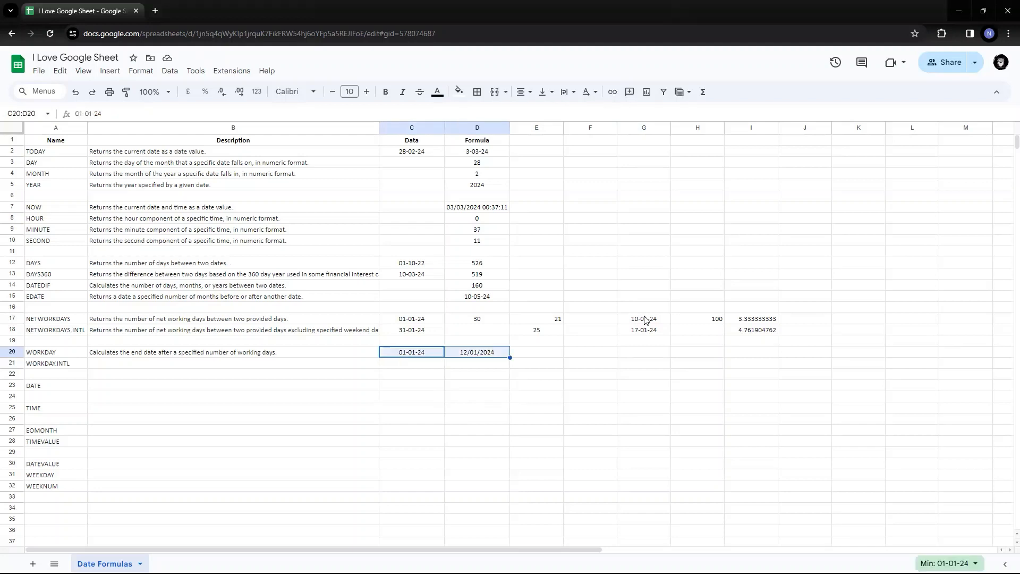
pyautogui.hotkey('shift', 'Right')
pyautogui.press('Up')
pyautogui.press('Right')
pyautogui.press('Right')
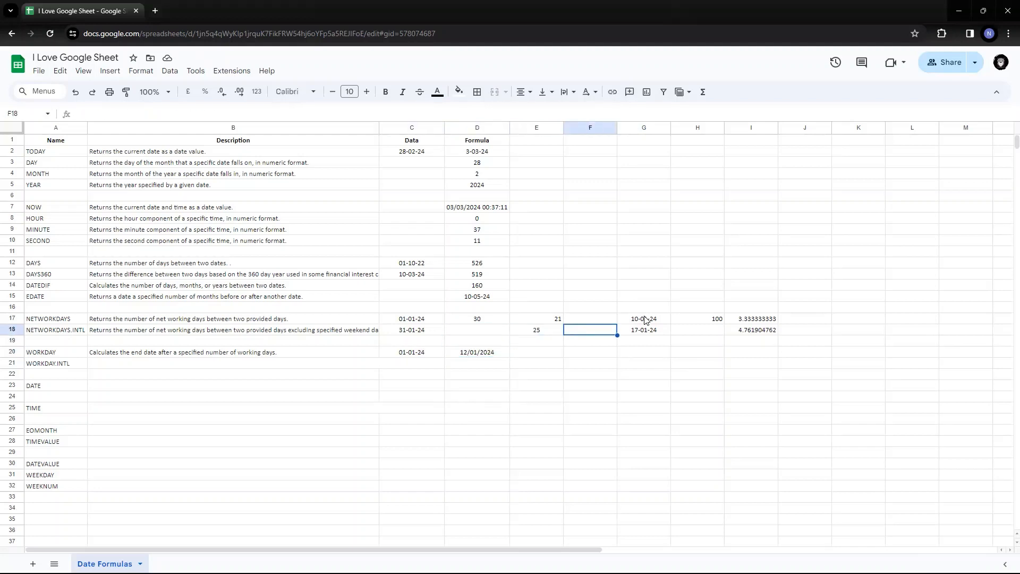
pyautogui.press('Right')
pyautogui.press('Up')
pyautogui.press('Up')
pyautogui.press('Down')
pyautogui.press('Down')
pyautogui.press('Down')
pyautogui.press('Down')
pyautogui.press('Left')
pyautogui.press('Left')
pyautogui.press('Left')
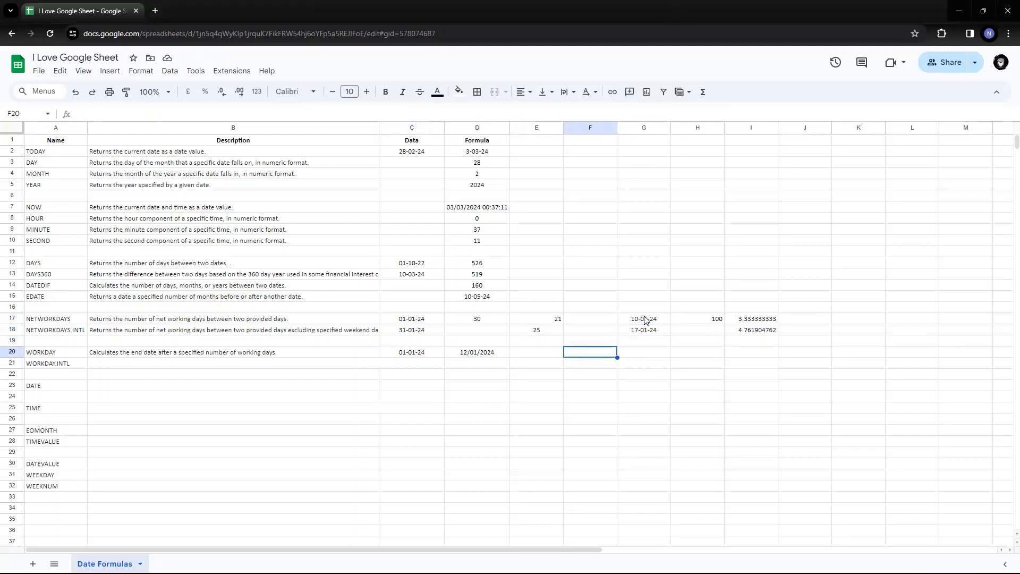
# - Add cell G17 as the holidays argument of the 9-day WORKDAY formula in D20
pyautogui.press('F2')
pyautogui.press('Left')
pyautogui.press('Left')
pyautogui.press('Right')
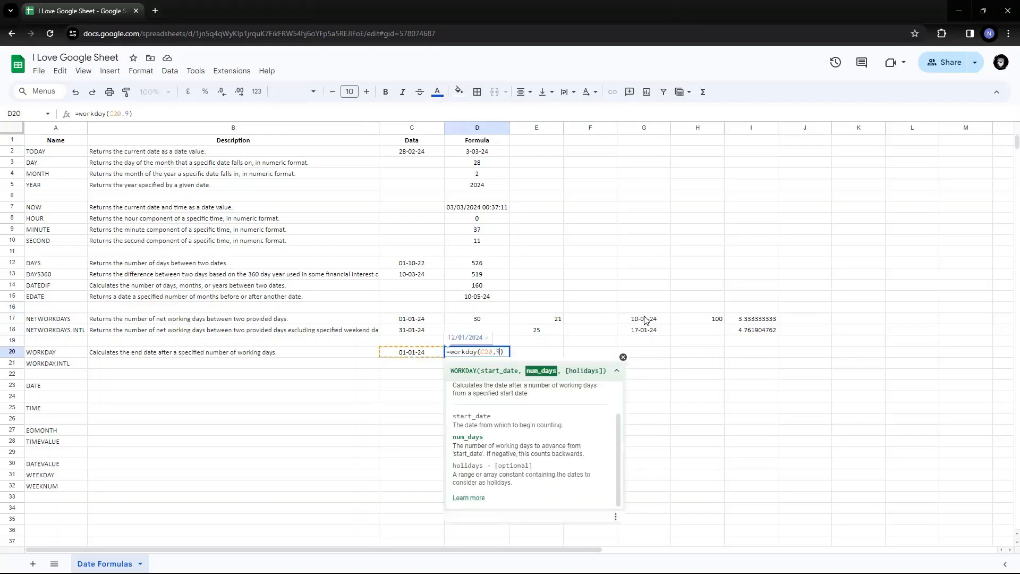
pyautogui.write(',')
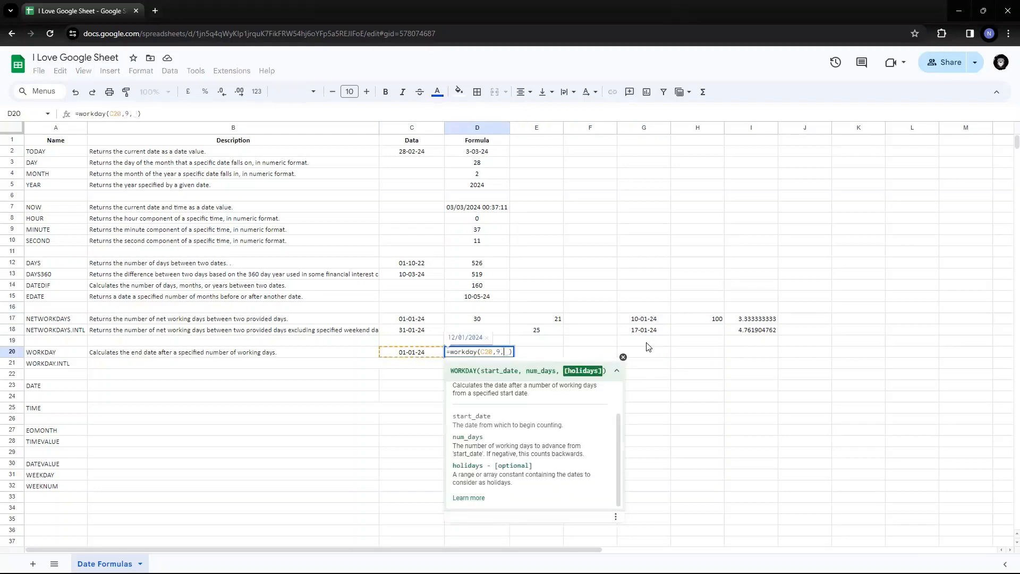
pyautogui.click(644, 320)
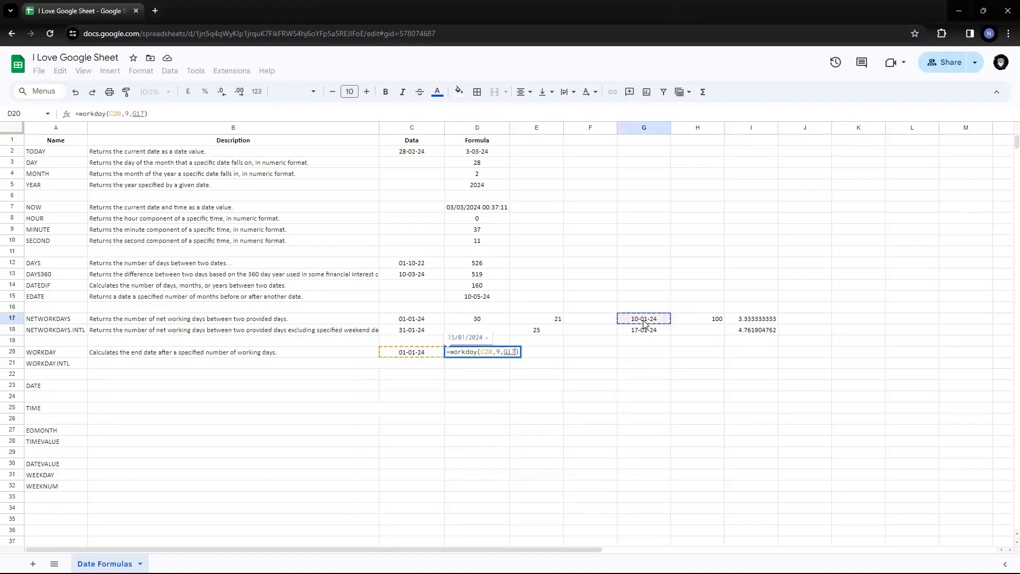
pyautogui.press('Return')
pyautogui.press('Up')
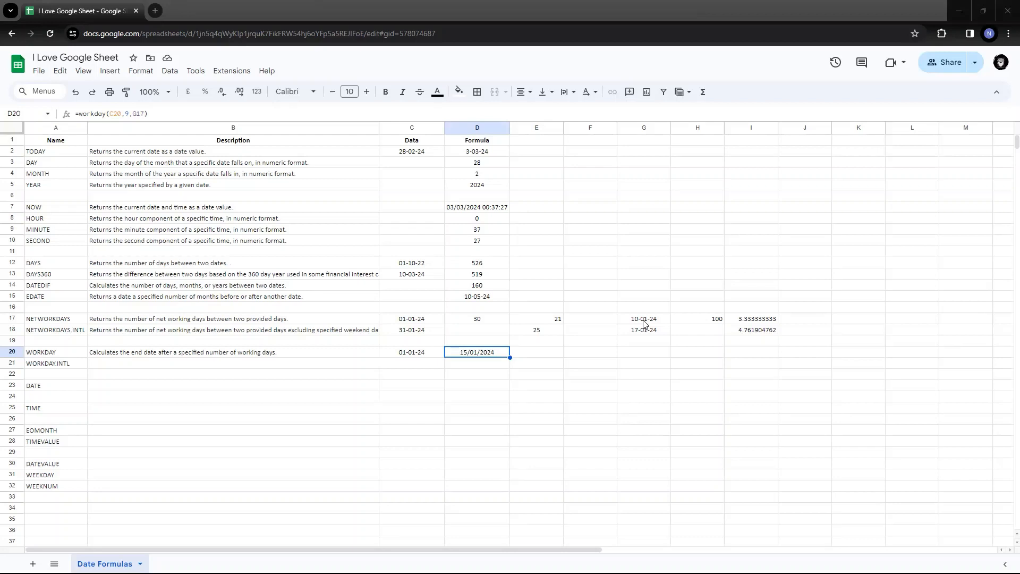
# - Set the number of working days in the D20 WORKDAY formula to 9.7
pyautogui.click(127, 113)
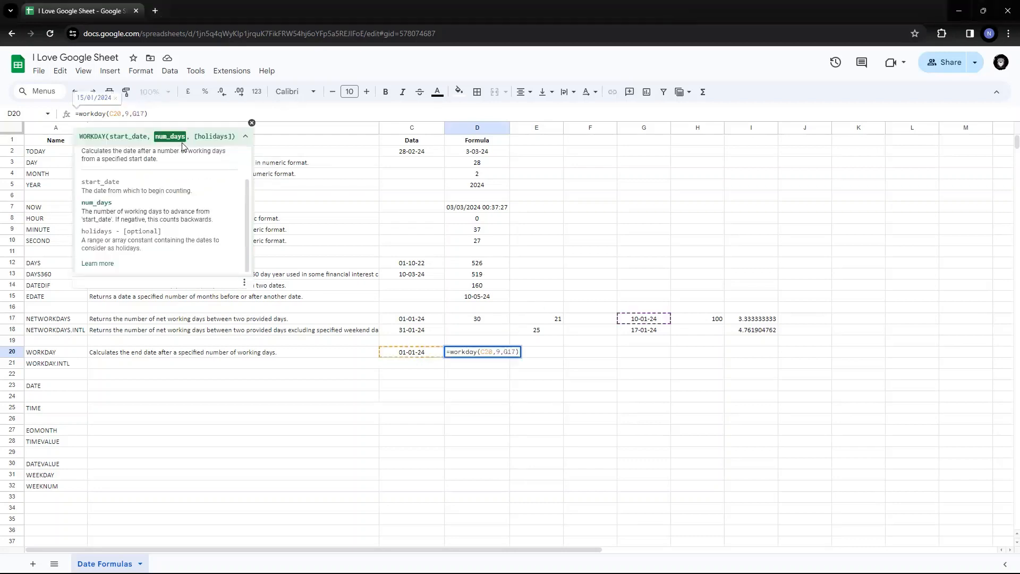
pyautogui.write('.7')
pyautogui.press('Return')
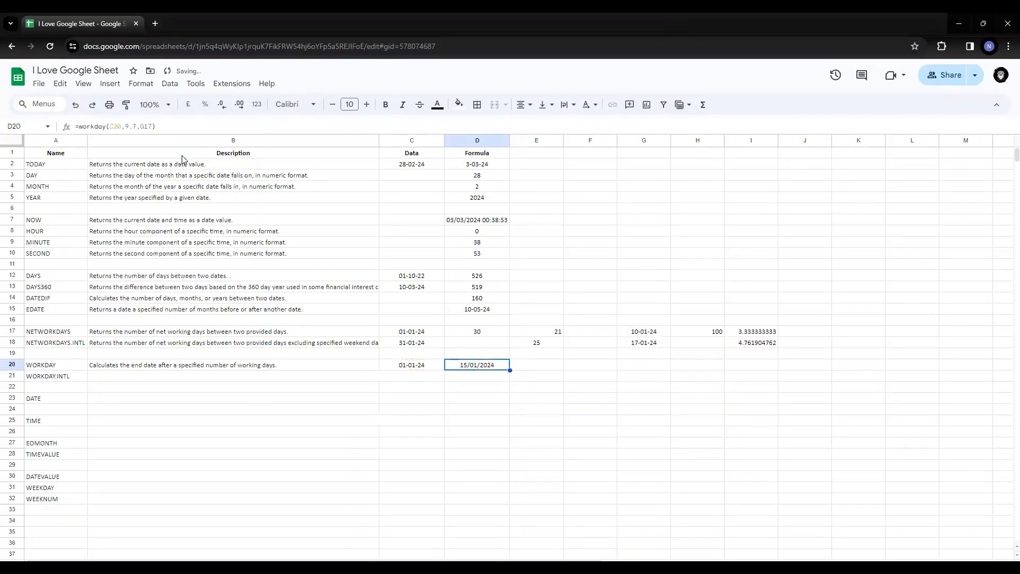
# - Examine the number-of-days argument inside the D20 WORKDAY formula and leave the formula unedited
pyautogui.press('F2')
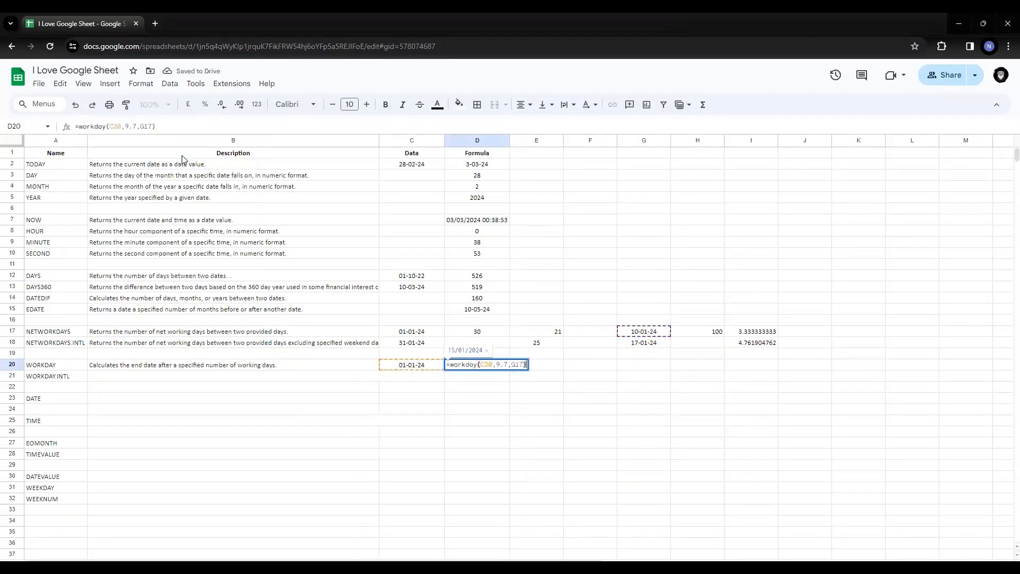
pyautogui.press('Left')
pyautogui.press('Left')
pyautogui.press('Left')
pyautogui.press('Left')
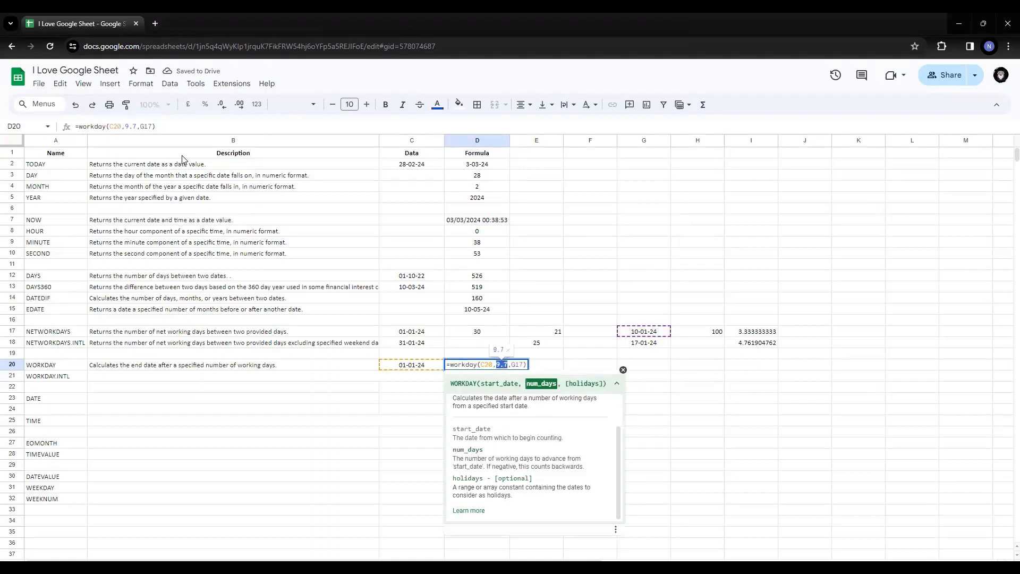
pyautogui.hotkey('shift', 'Right')
pyautogui.press('Right')
pyautogui.press('Right')
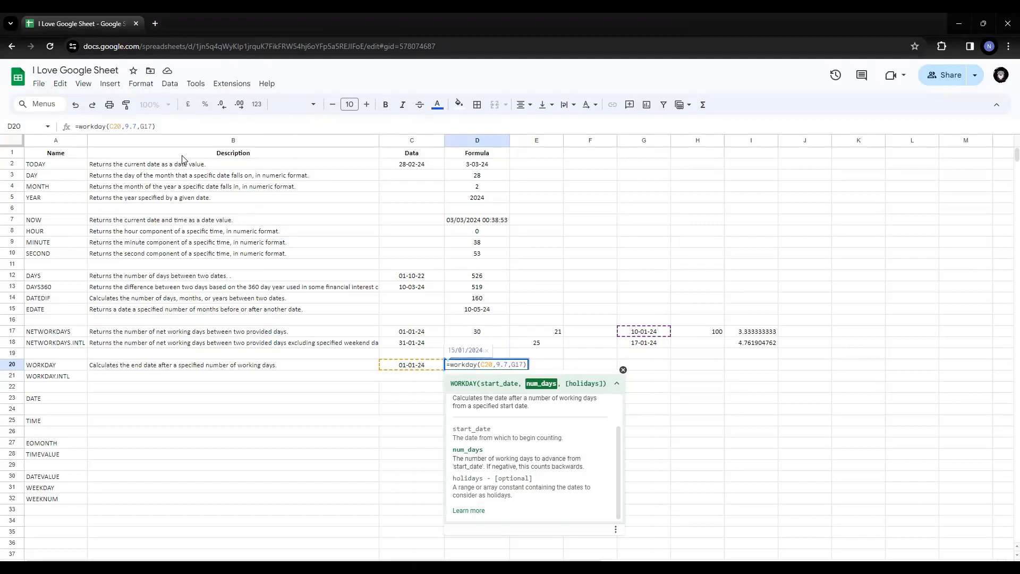
pyautogui.press('Left')
pyautogui.press('Left')
pyautogui.hotkey('shift', 'Right')
pyautogui.press('Escape')
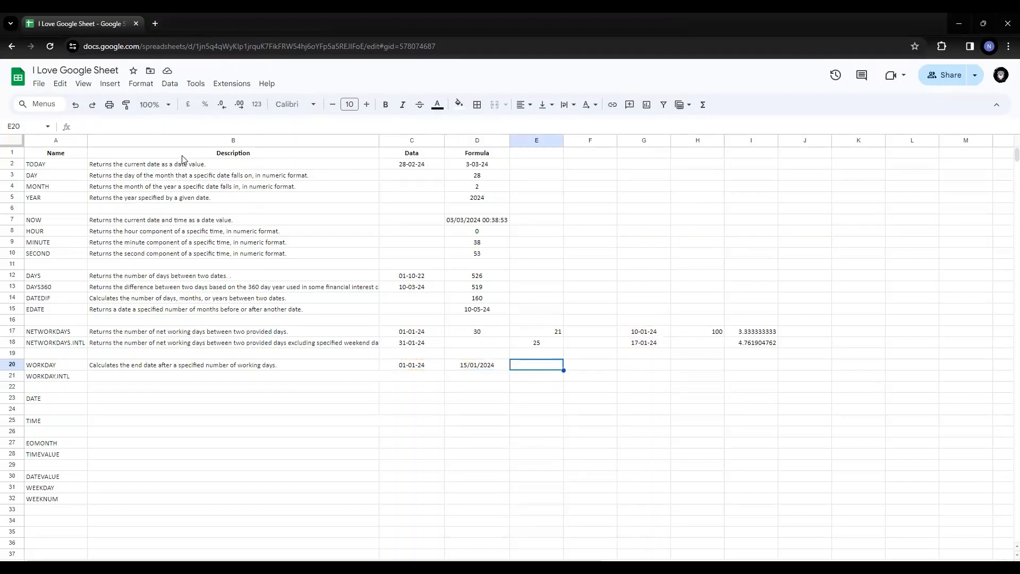
# - Change the number of working days in the D20 WORKDAY formula to 10.7
pyautogui.press('F2')
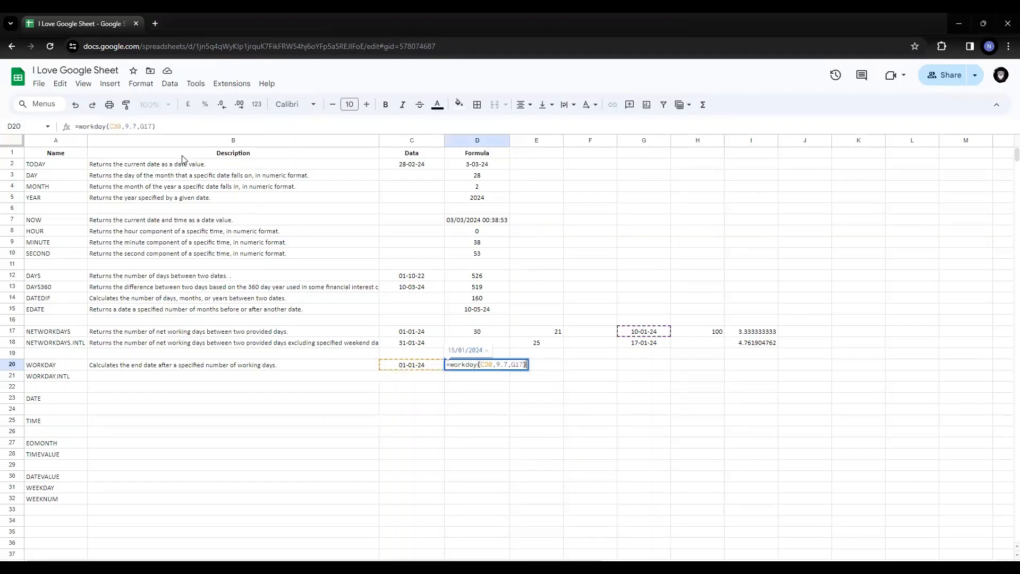
pyautogui.press('Left')
pyautogui.press('Left')
pyautogui.press('Left')
pyautogui.press('Left')
pyautogui.press('Left')
pyautogui.press('Left')
pyautogui.press('Left')
pyautogui.press('BackSpace')
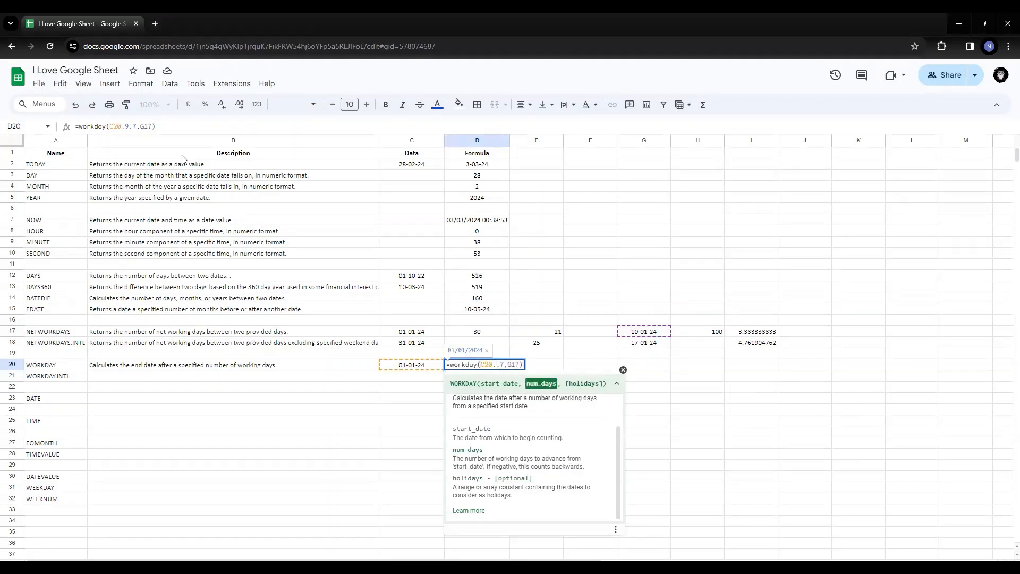
pyautogui.write('10')
pyautogui.hotkey('ctrl', 'Return')
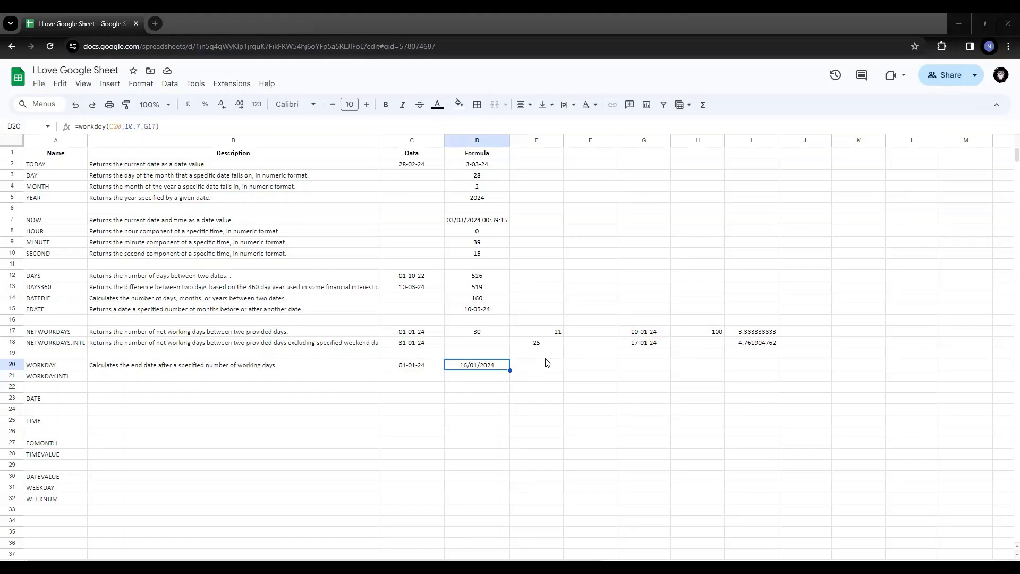
pyautogui.click(472, 378)
pyautogui.write('=word')
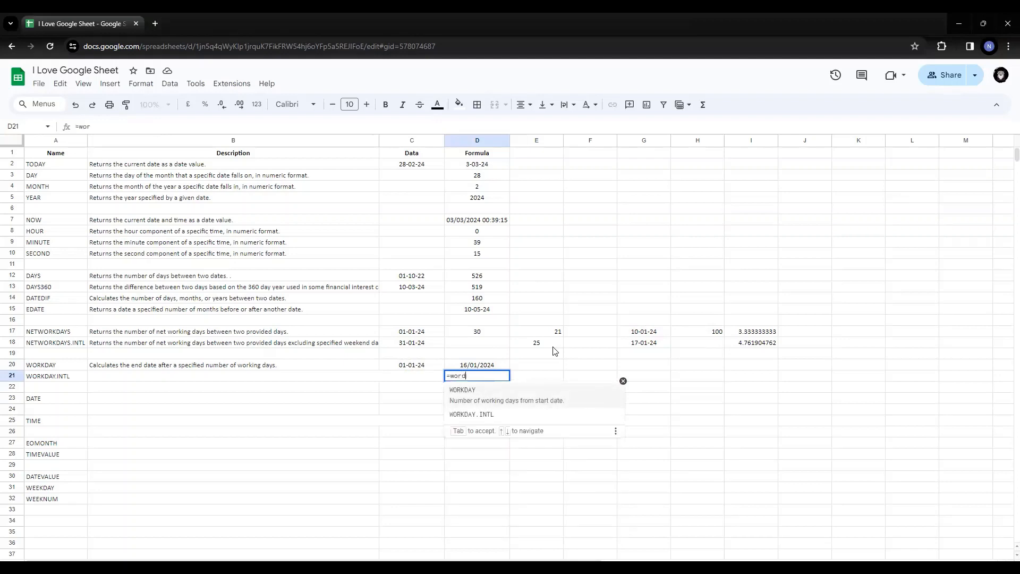
pyautogui.write('ay')
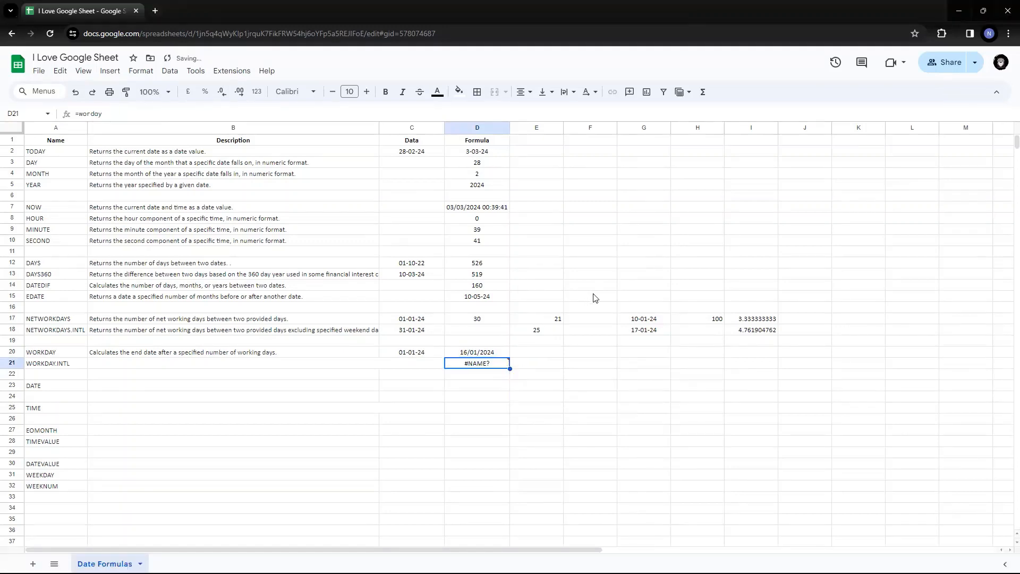
# - Enter a WORKDAY.INTL formula in D21 with C20 as the start date and 9 working days
pyautogui.write('=')
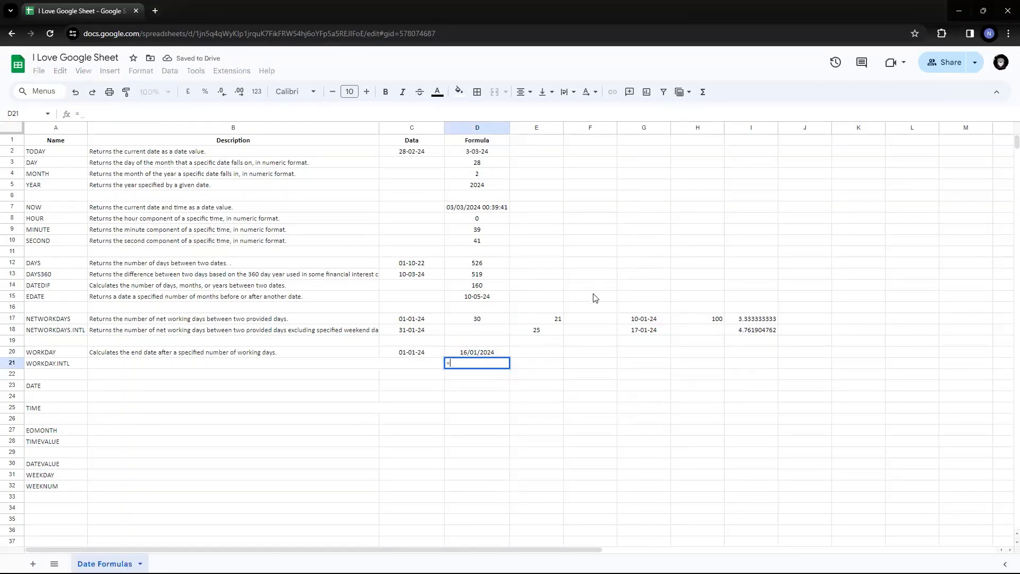
pyautogui.write('wordo')
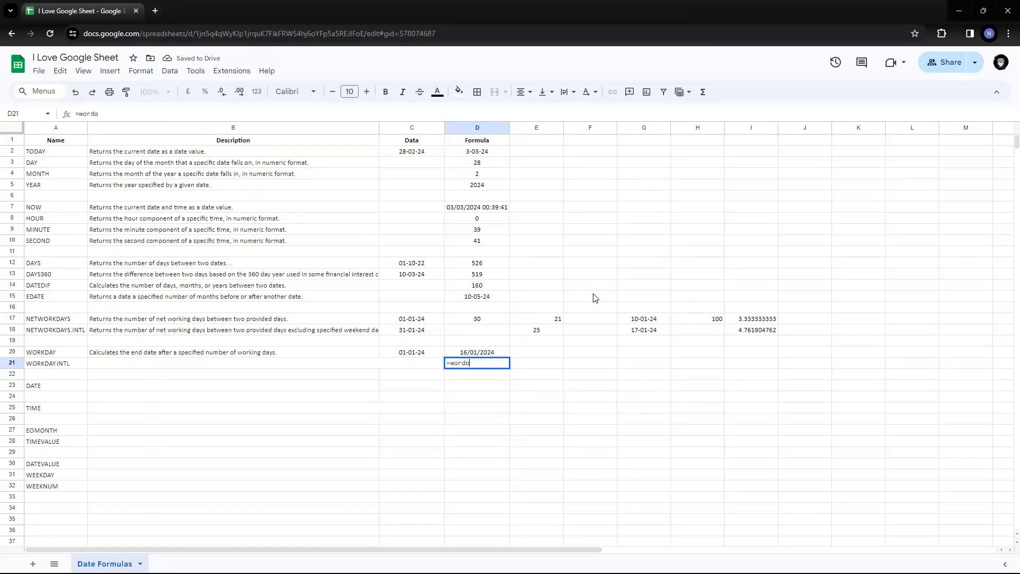
pyautogui.press('BackSpace')
pyautogui.press('BackSpace')
pyautogui.write('kday')
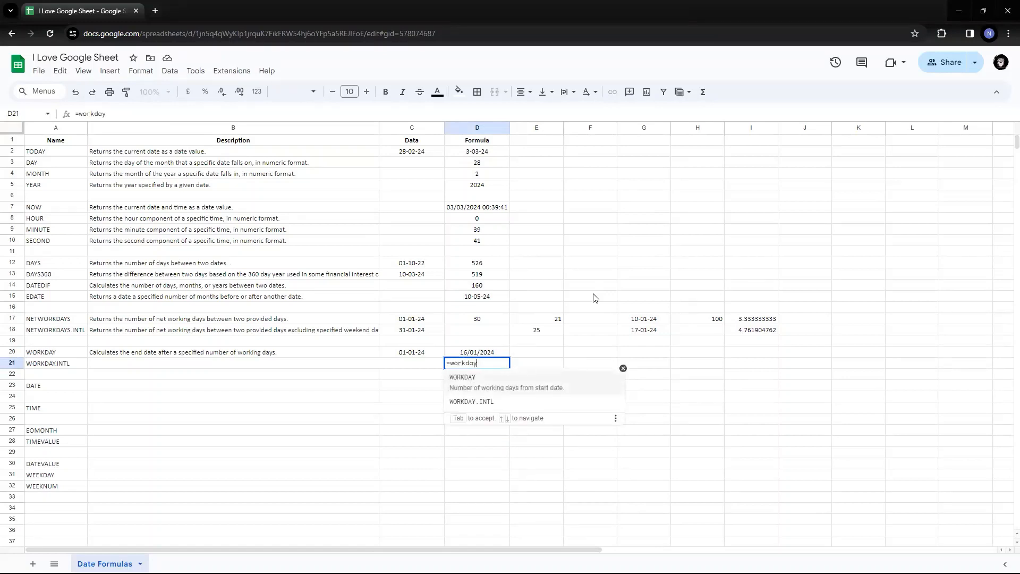
pyautogui.click(516, 402)
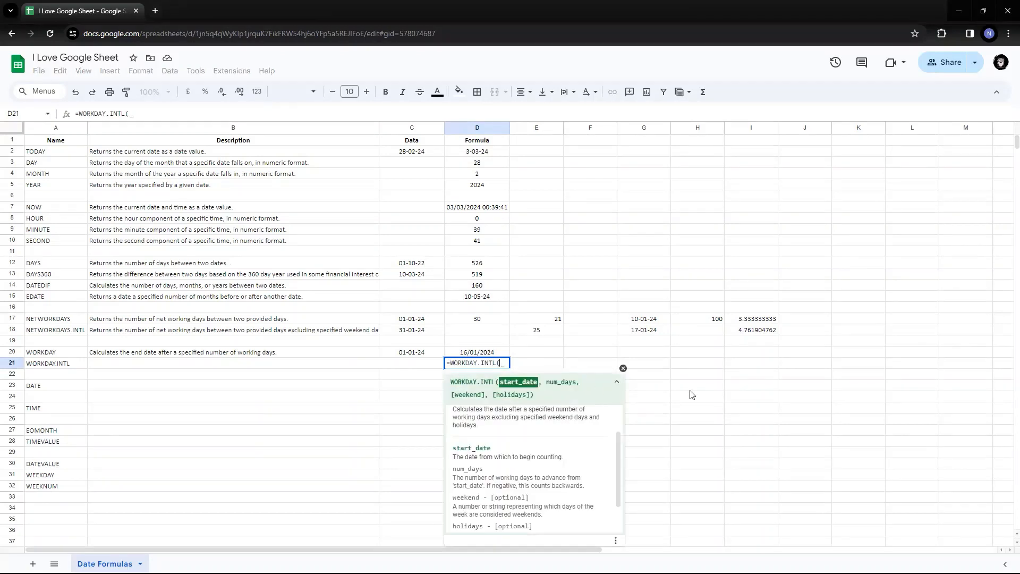
pyautogui.click(415, 354)
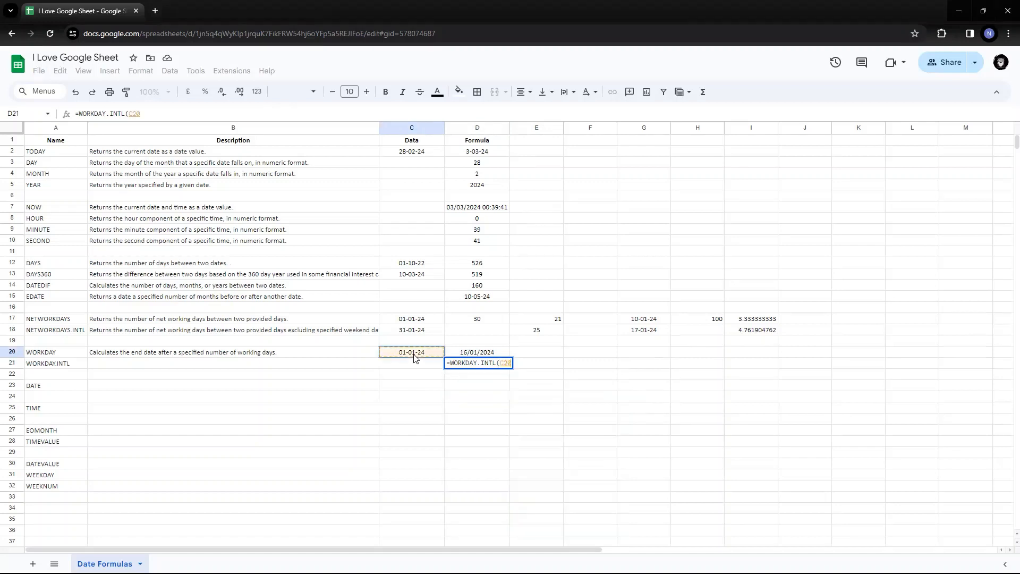
pyautogui.write(',')
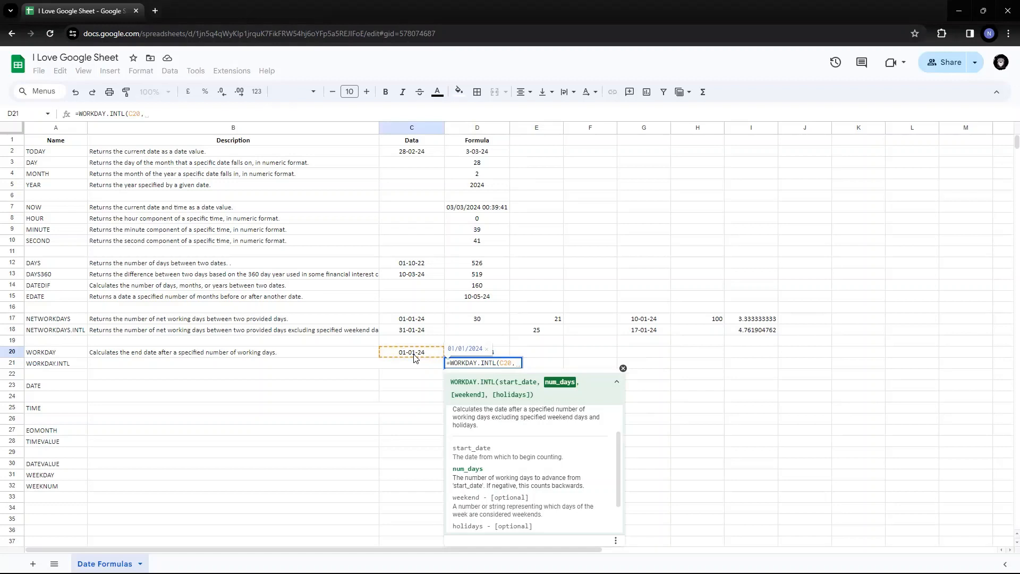
pyautogui.write('9')
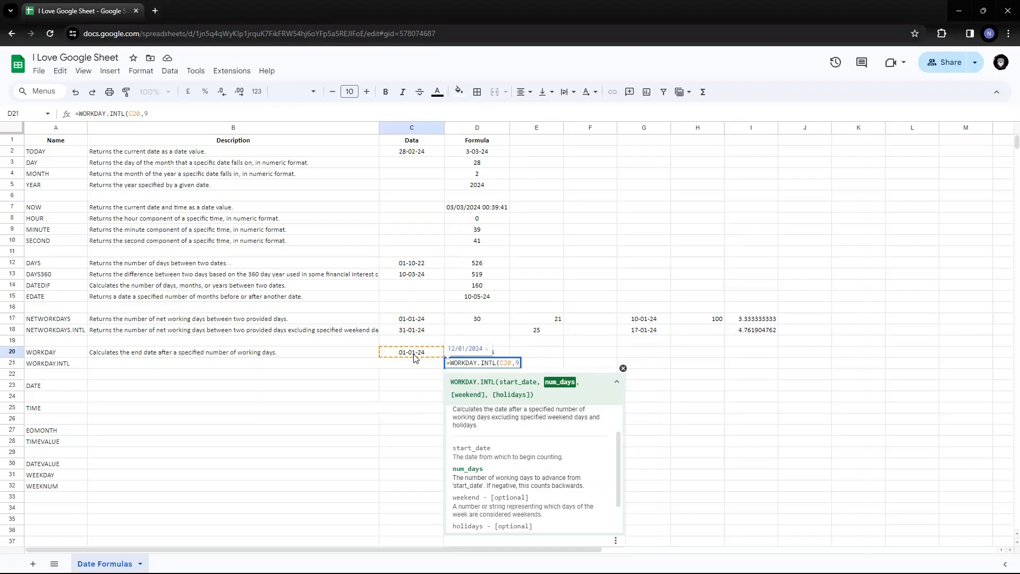
pyautogui.write(')')
pyautogui.press('Return')
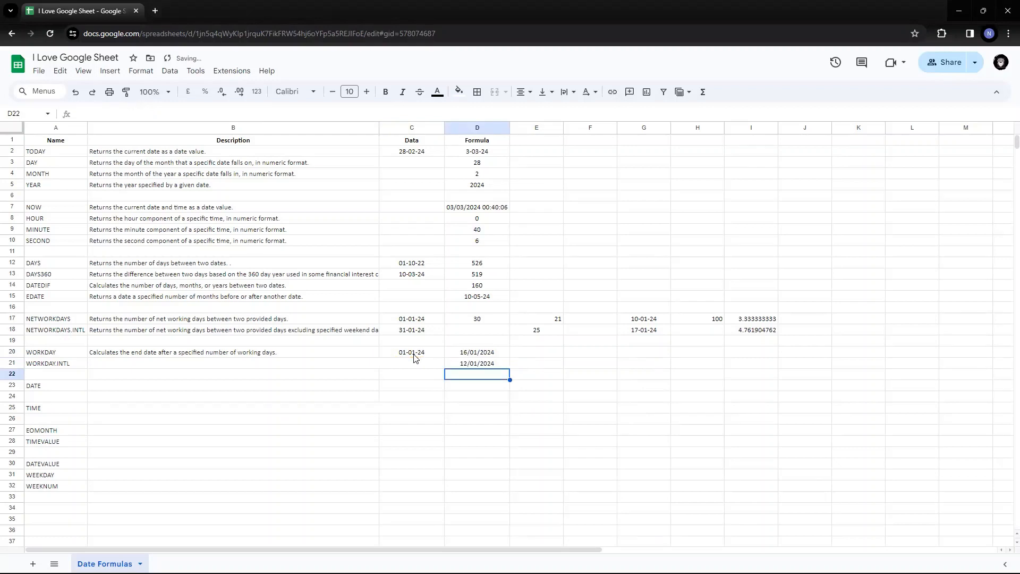
# - Set the number of working days in the D21 WORKDAY.INTL formula to 10
pyautogui.press('Up')
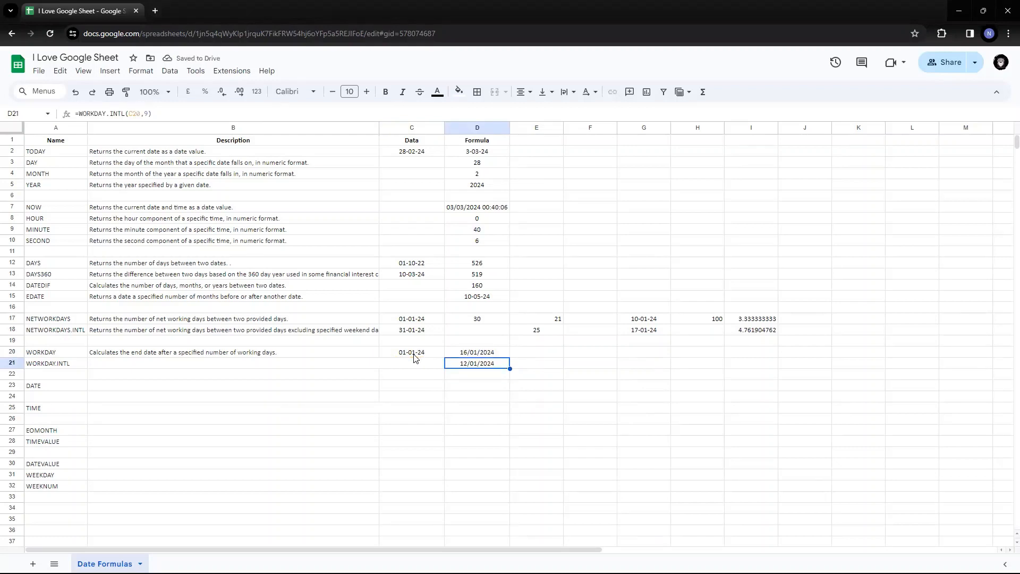
pyautogui.press('F2')
pyautogui.press('Left')
pyautogui.press('BackSpace')
pyautogui.write('10')
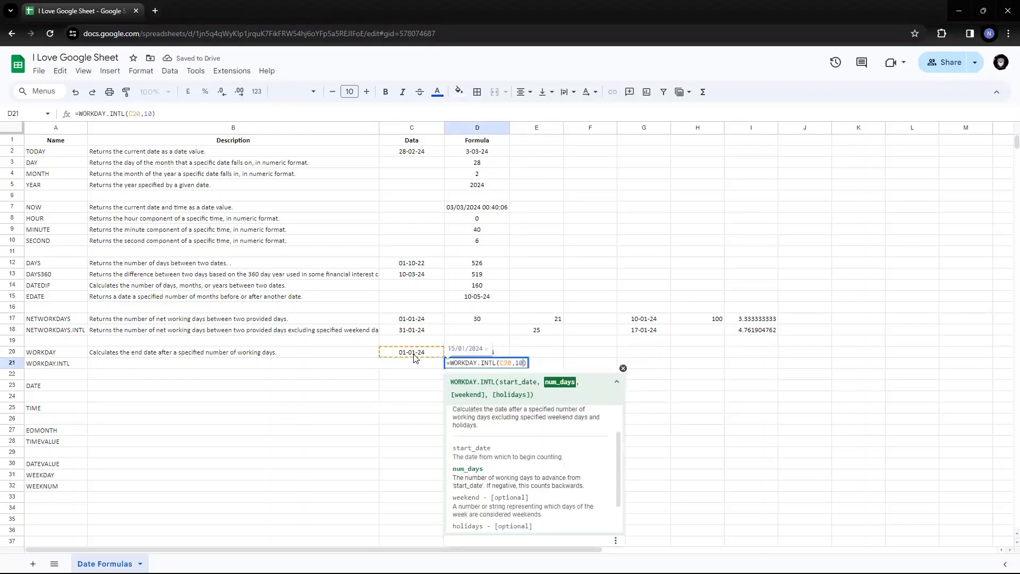
pyautogui.press('Return')
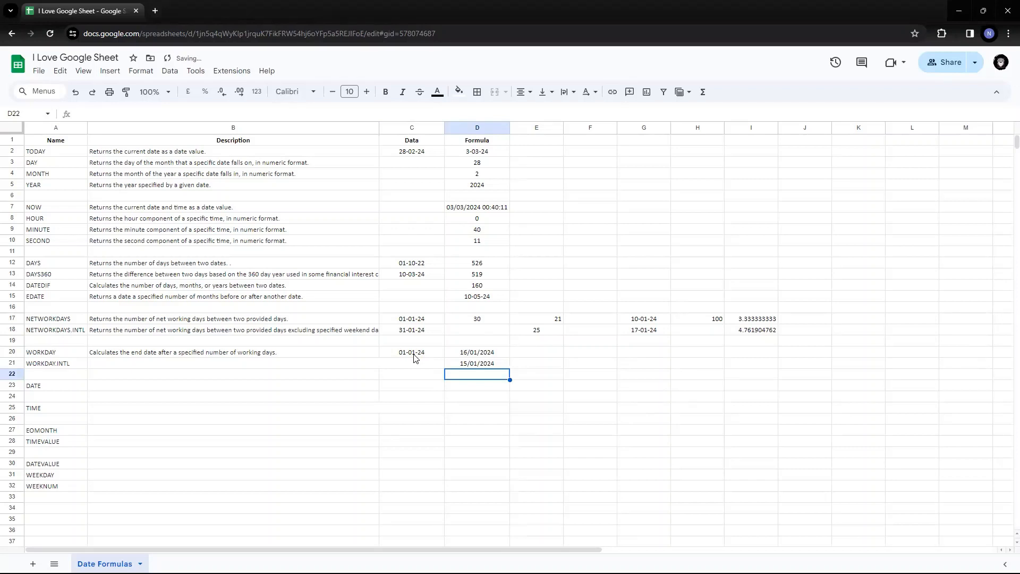
pyautogui.press('Up')
pyautogui.press('F2')
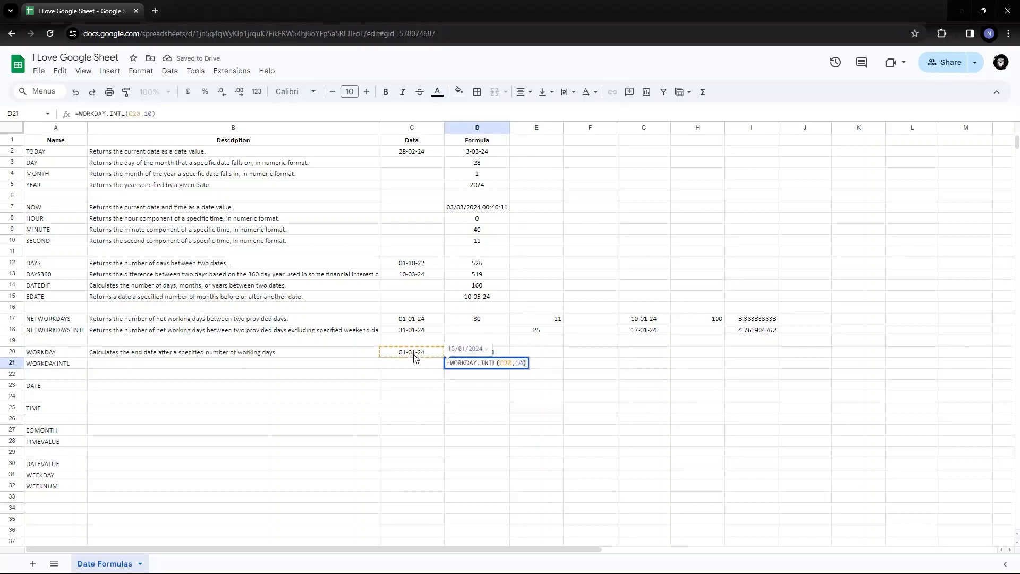
pyautogui.press('Left')
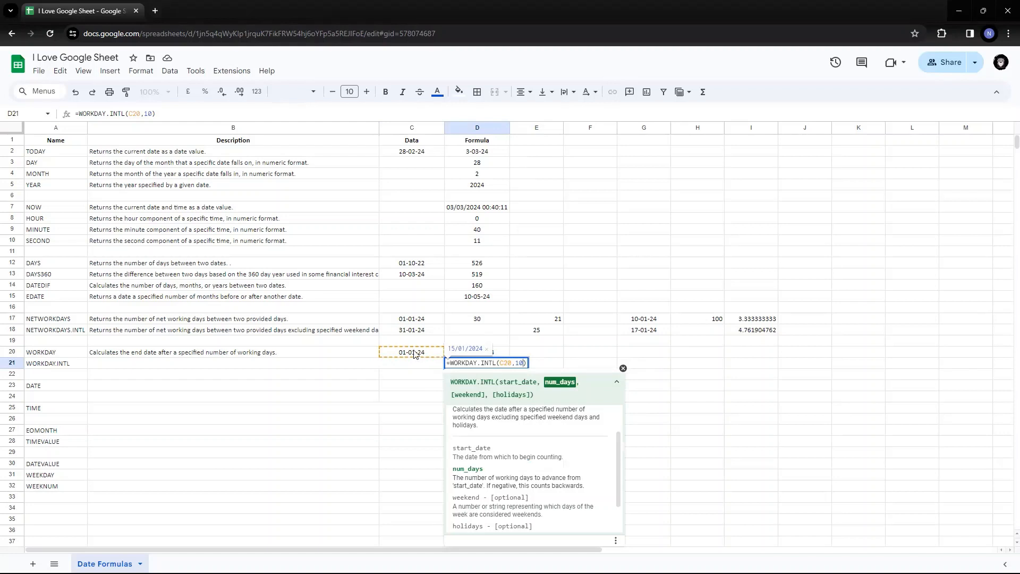
pyautogui.hotkey('alt', 'Tab')
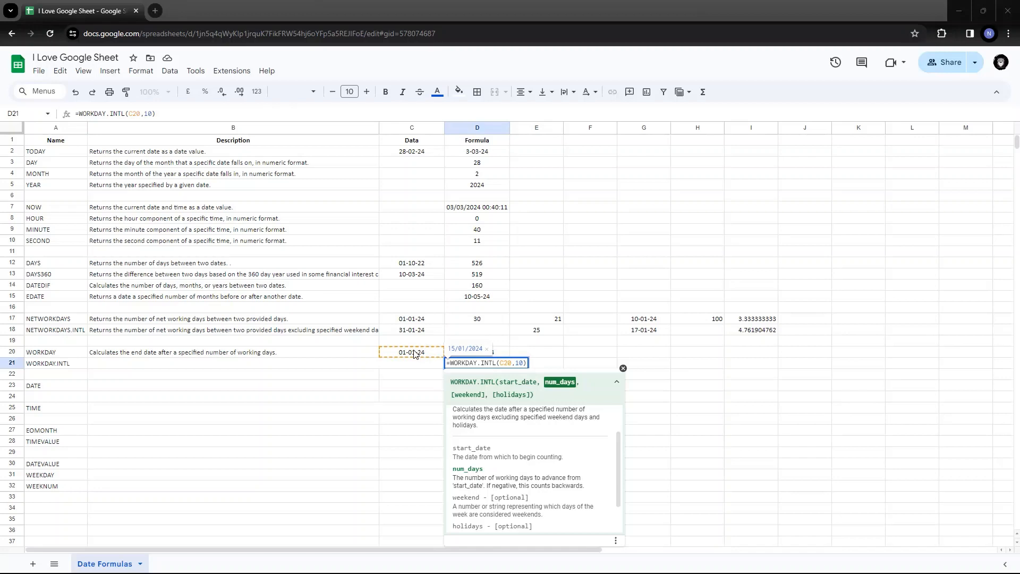
pyautogui.click(600, 336)
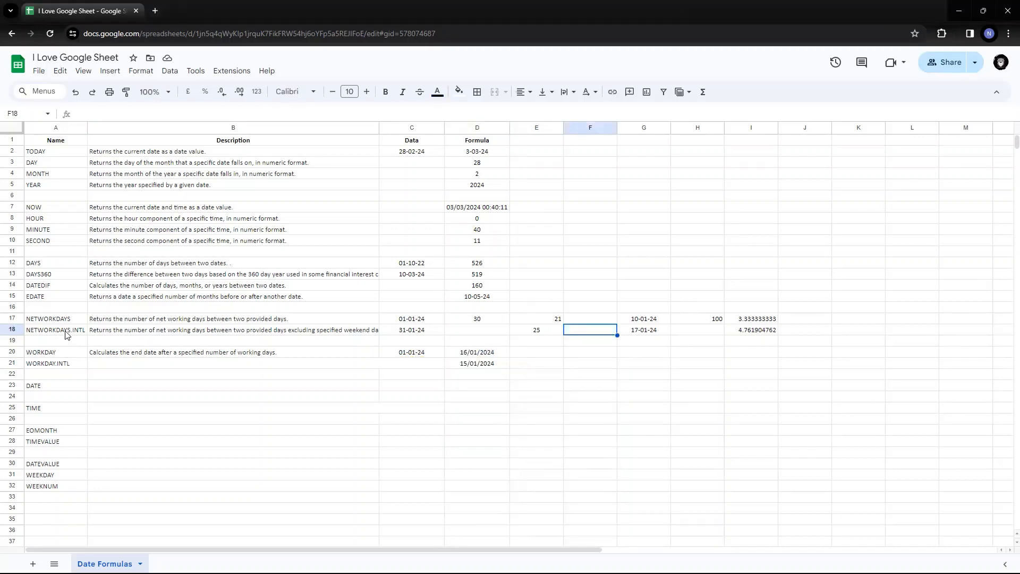
# - Extend the D21 WORKDAY.INTL formula with weekend code 12 and cell G17 as the holiday
pyautogui.click(478, 368)
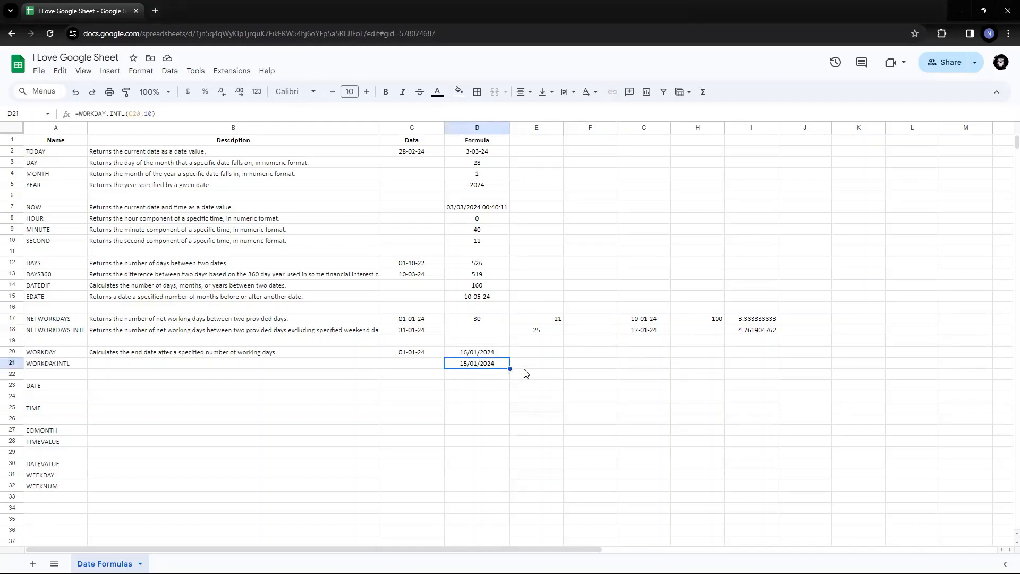
pyautogui.press('F2')
pyautogui.press('Left')
pyautogui.write(',')
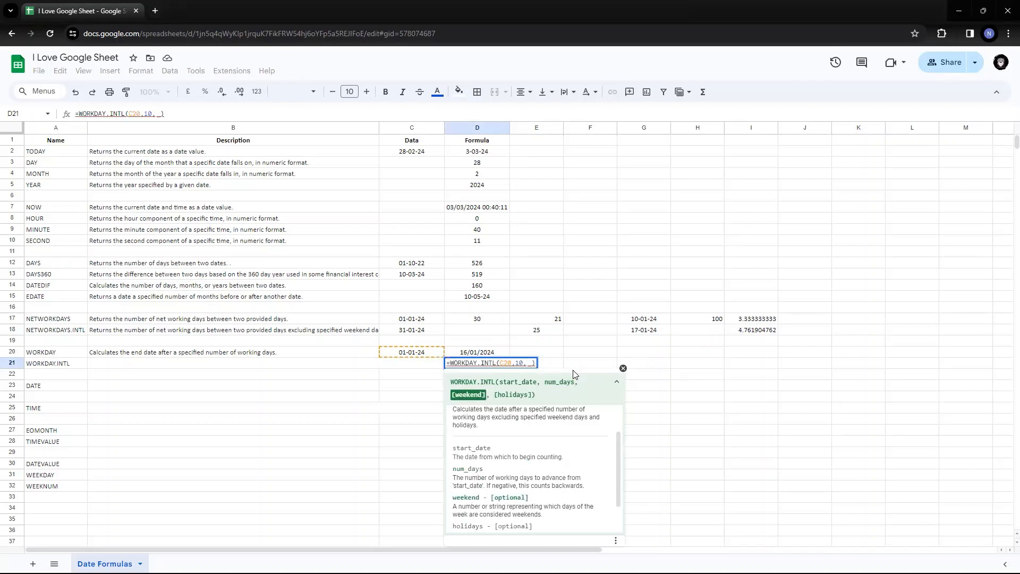
pyautogui.write('12')
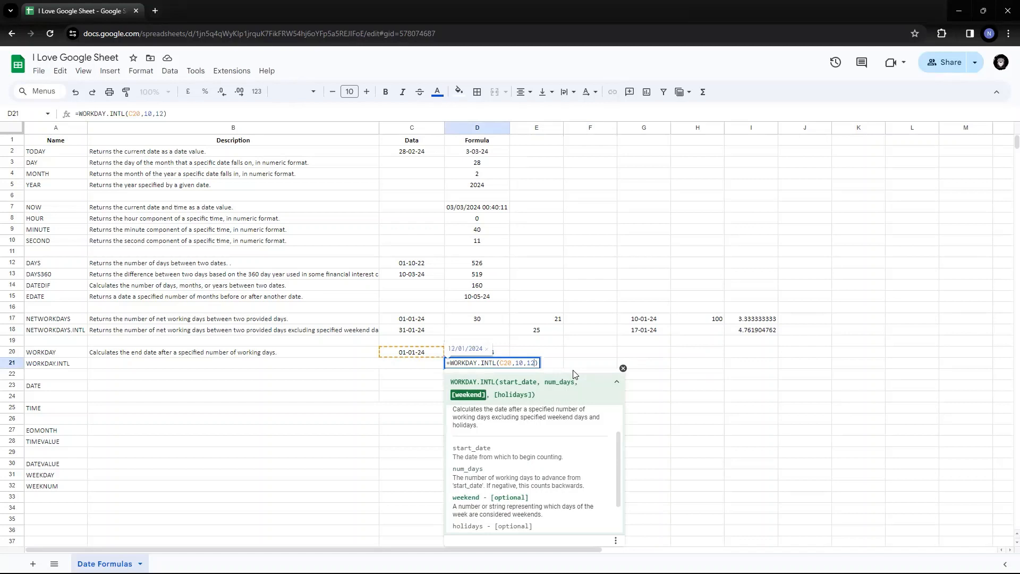
pyautogui.write(',')
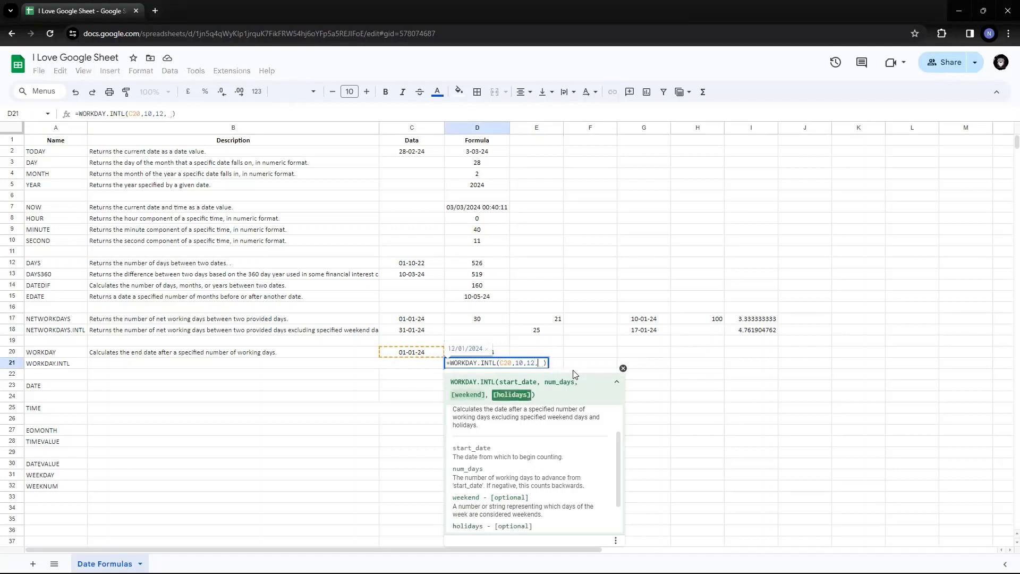
pyautogui.click(653, 321)
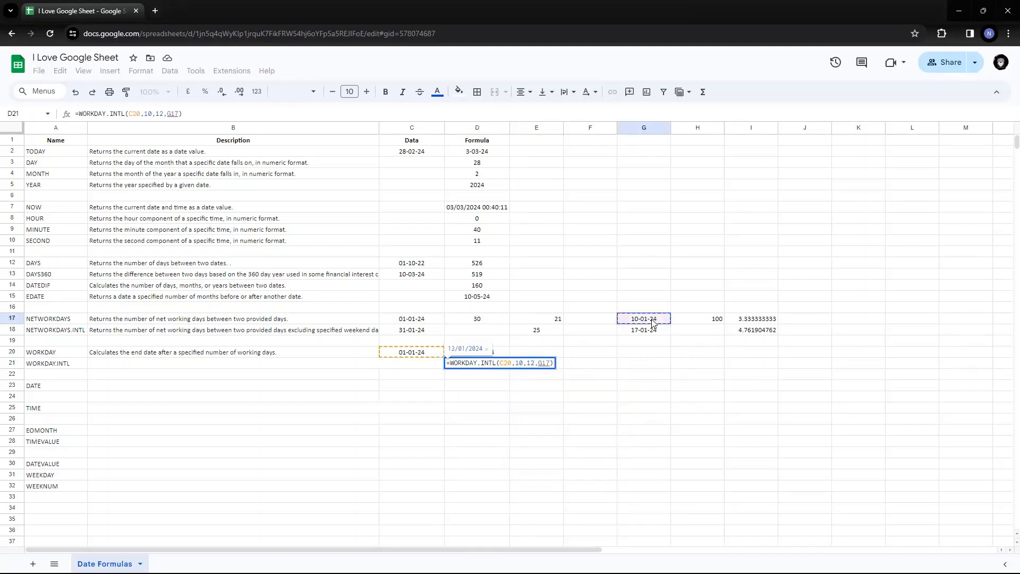
pyautogui.press('Return')
# - Examine the weekend argument inside the D21 WORKDAY.INTL formula and leave the formula unedited
pyautogui.press('Up')
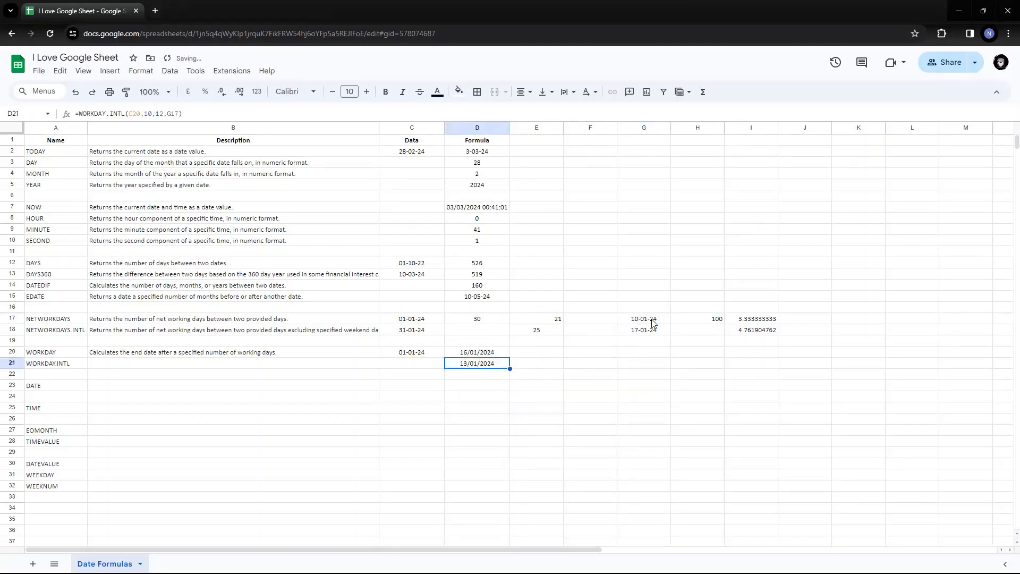
pyautogui.press('F2')
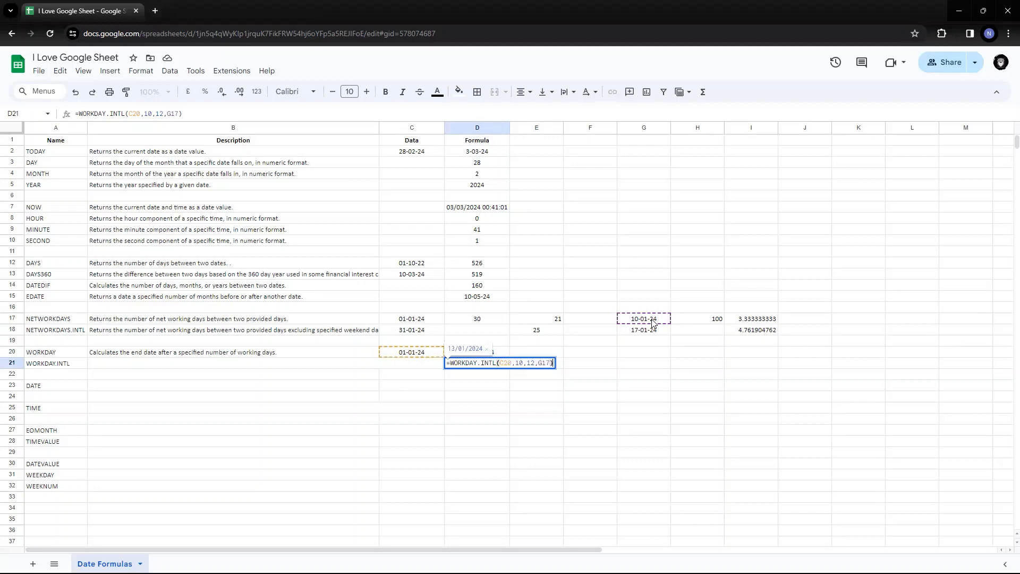
pyautogui.press('Escape')
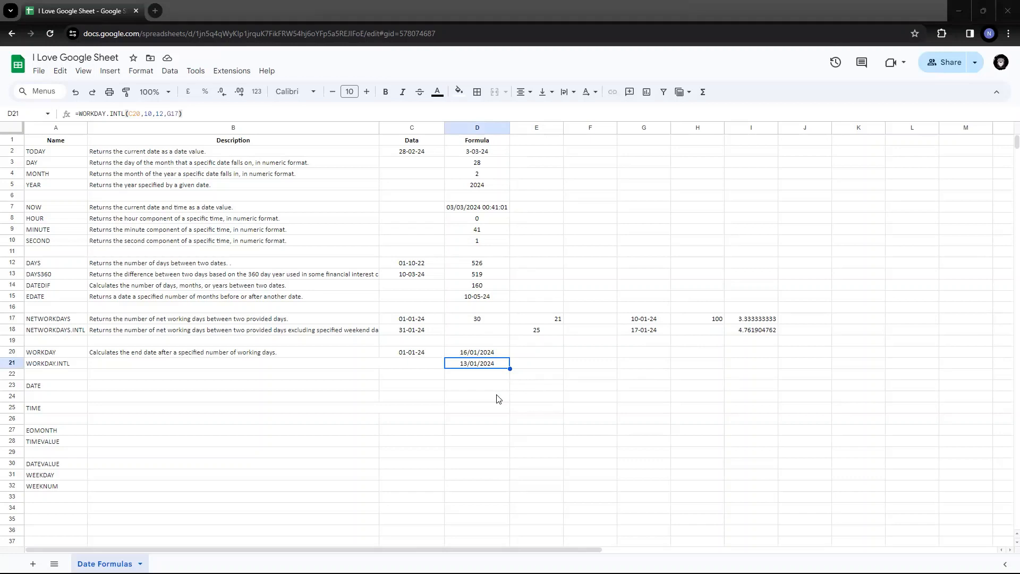
pyautogui.doubleClick(494, 366)
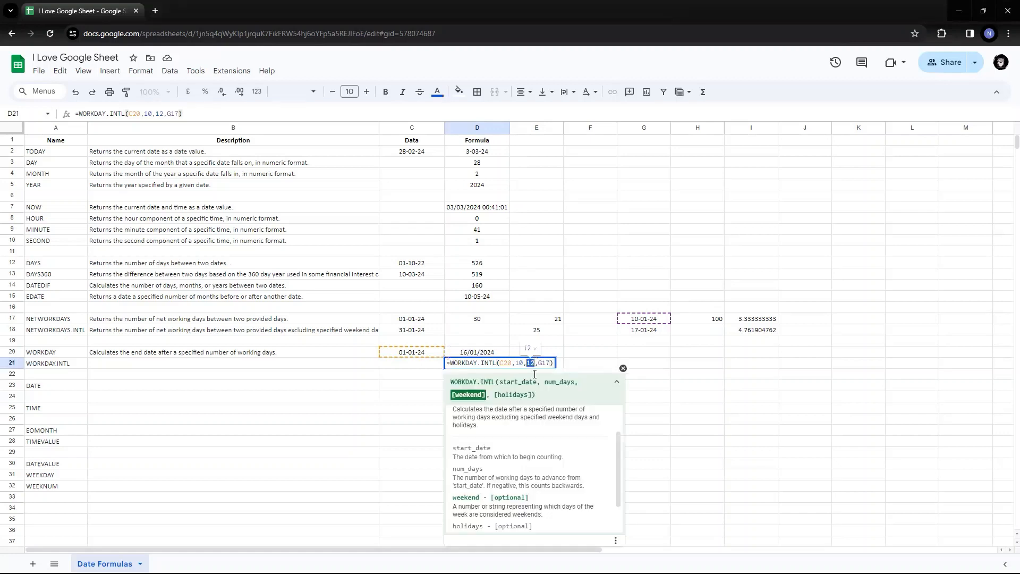
pyautogui.press('Escape')
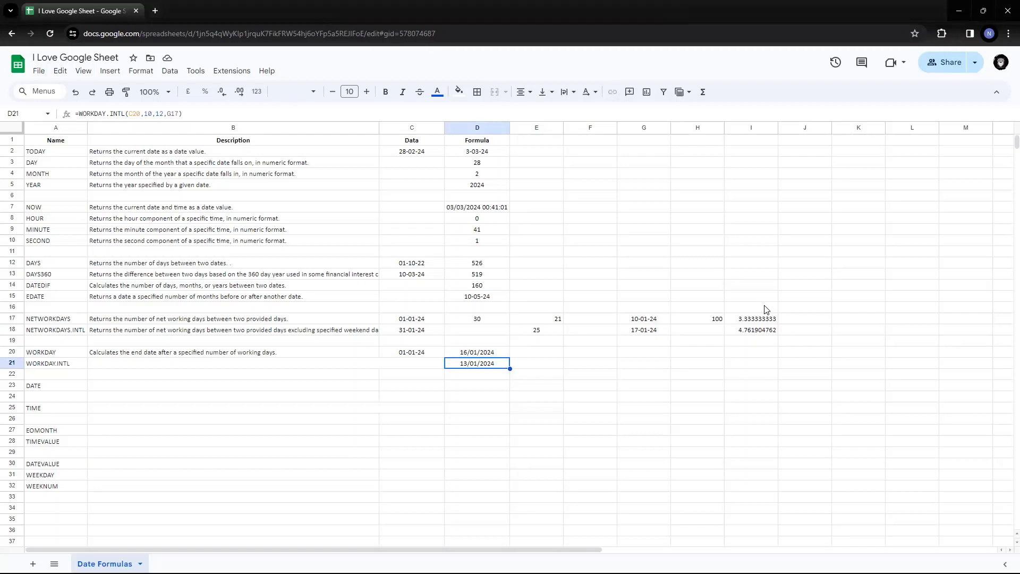
# - Fill B21 with the description "Calculates the date after a specified number of workdays excluding specified weekend days and holidays."
pyautogui.click(161, 355)
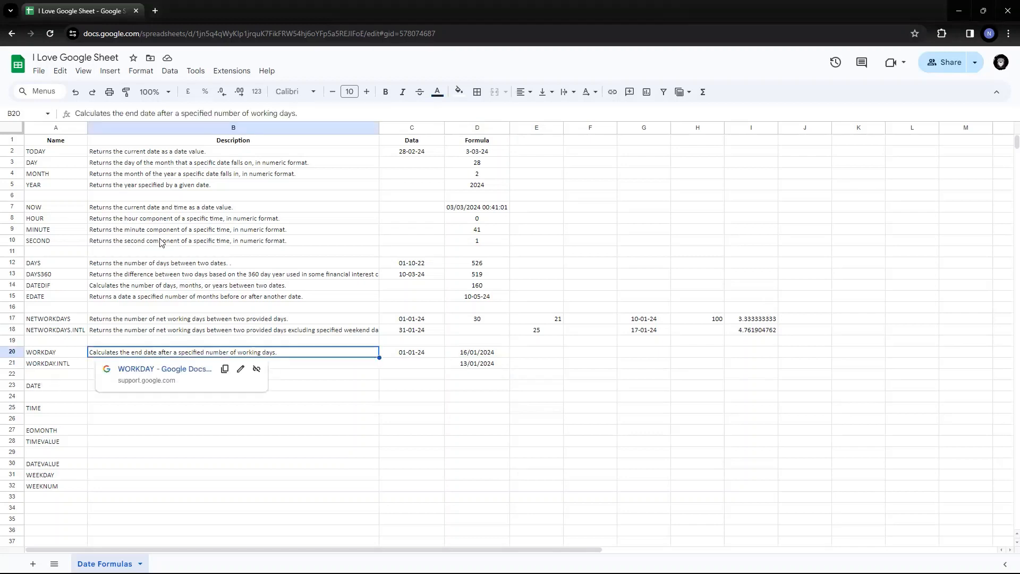
pyautogui.click(159, 366)
pyautogui.write('Calculates the date after a specified number of workdays excluding specified weekend days and holidays.')
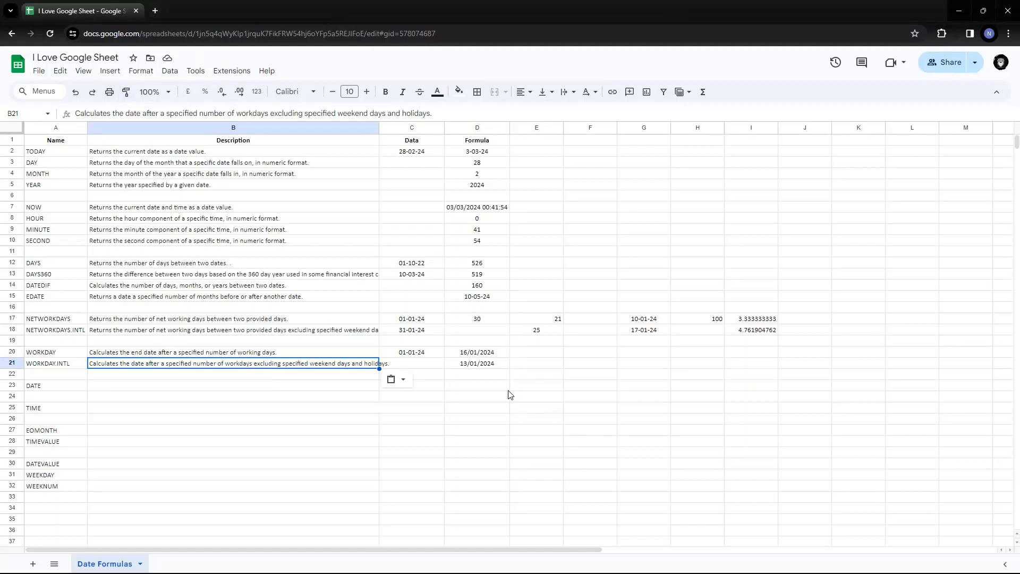
pyautogui.click(494, 366)
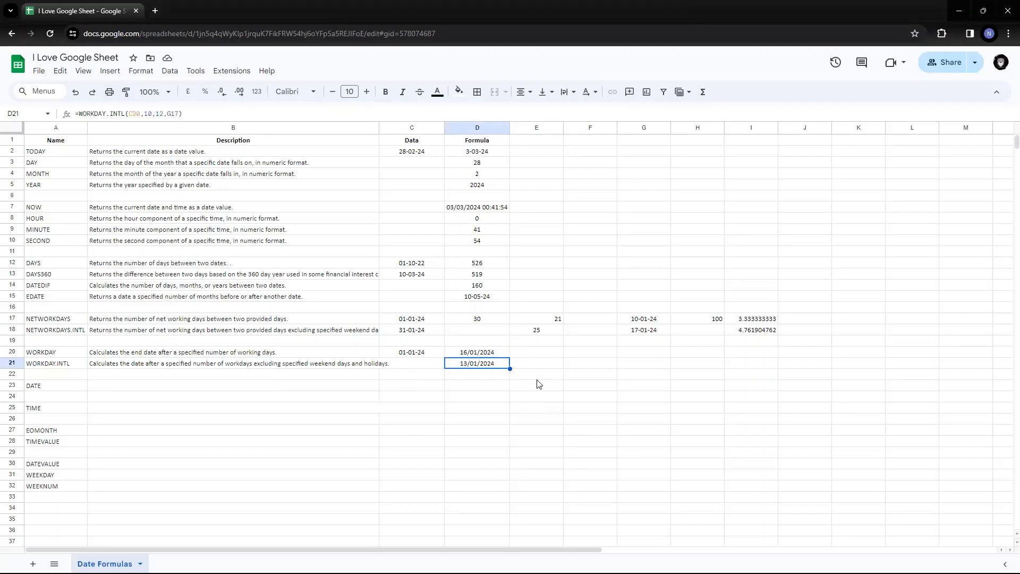
pyautogui.moveTo(291, 390)
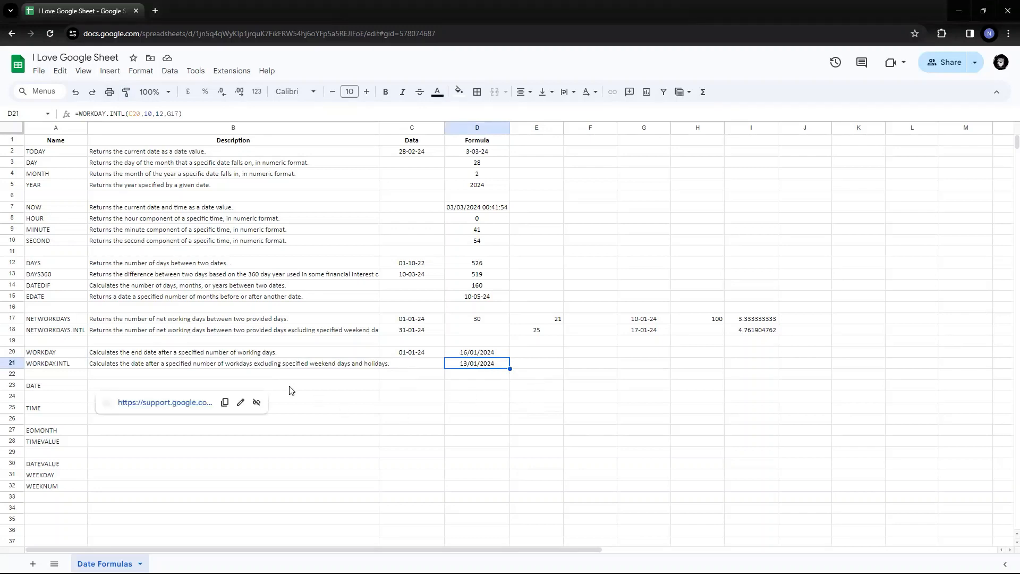